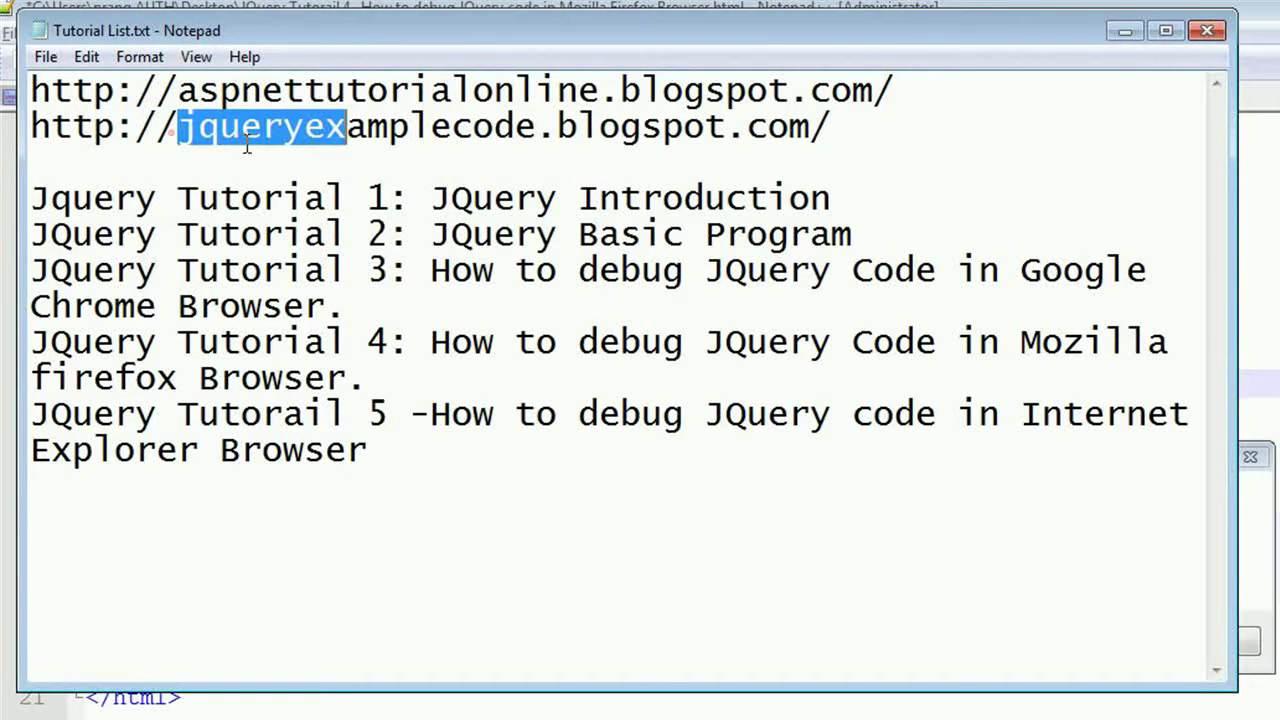
Review the blog addresses and first tutorial titles in Tutorial List.txt without changing them.
mouse_move(176, 130)
mouse_down()
mouse_move(757, 187)
mouse_move(913, 131)
mouse_up()
click(913, 131)
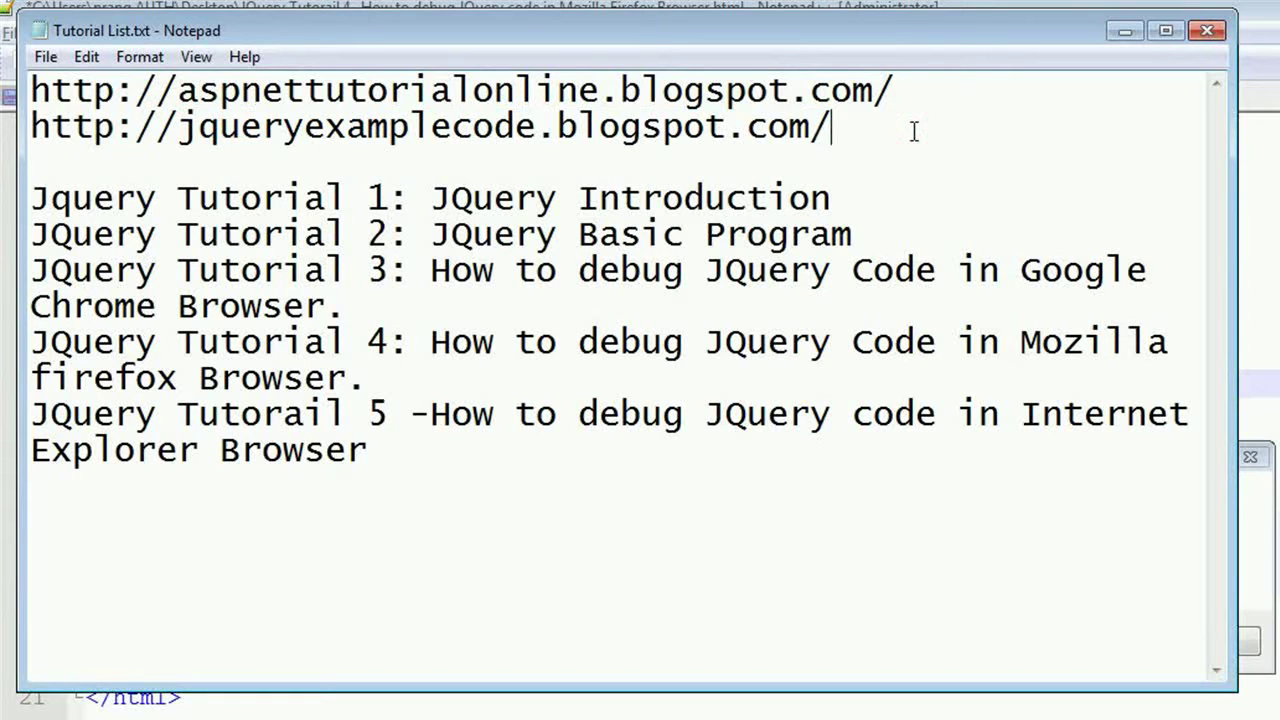
mouse_move(503, 381)
mouse_down()
mouse_move(188, 226)
mouse_move(60, 200)
mouse_up()
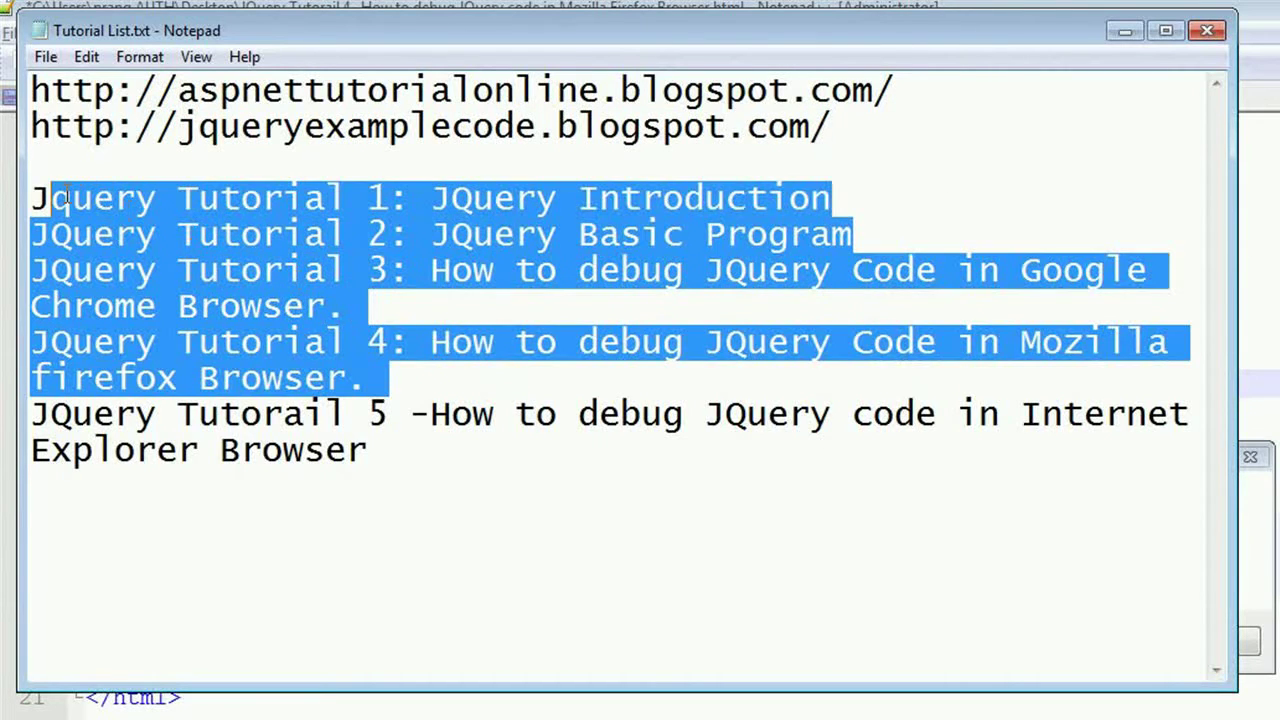
click(539, 501)
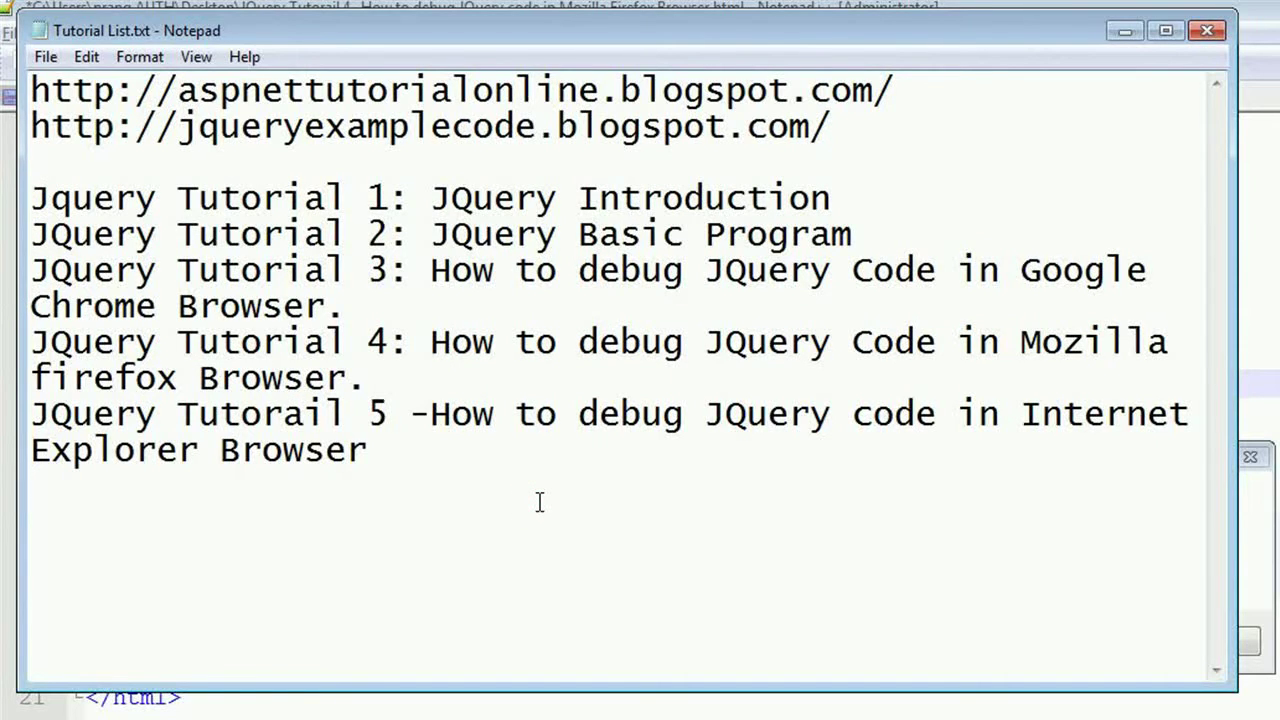
Keep the missing Tutorial 4 file and inspect where ClickMe is used in the Tutorial 5 source.
click(1255, 530)
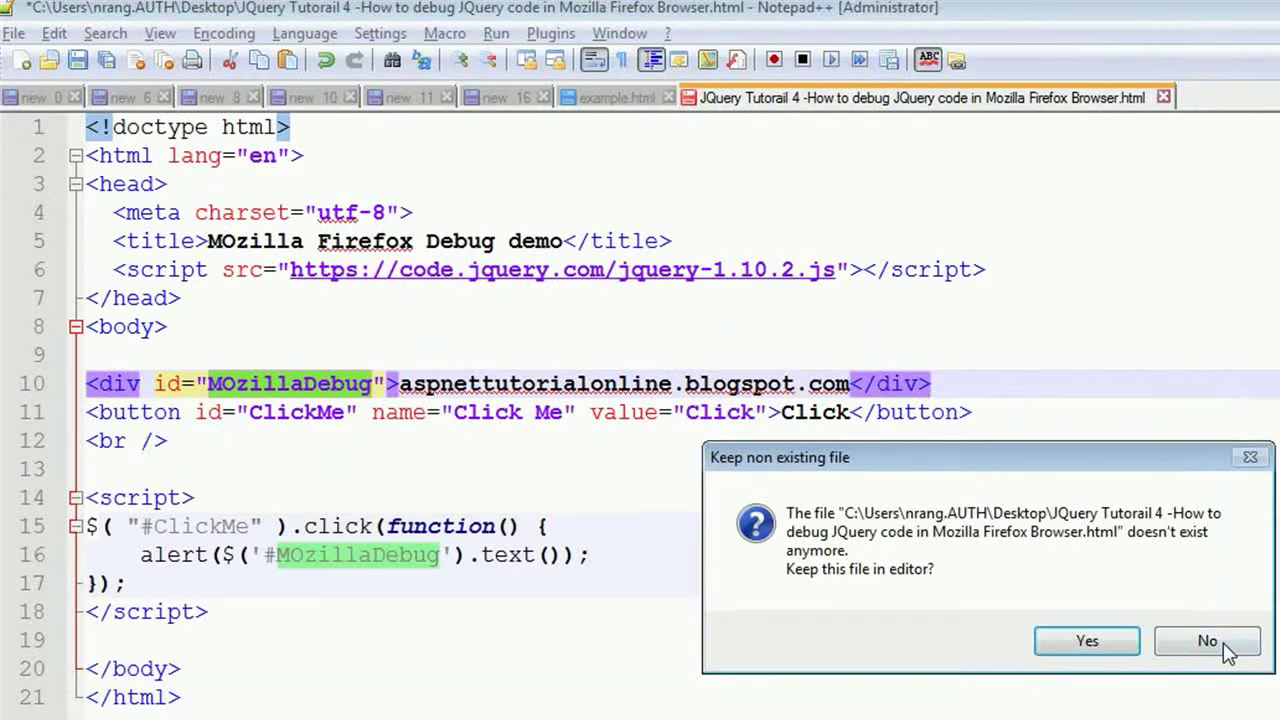
click(1090, 641)
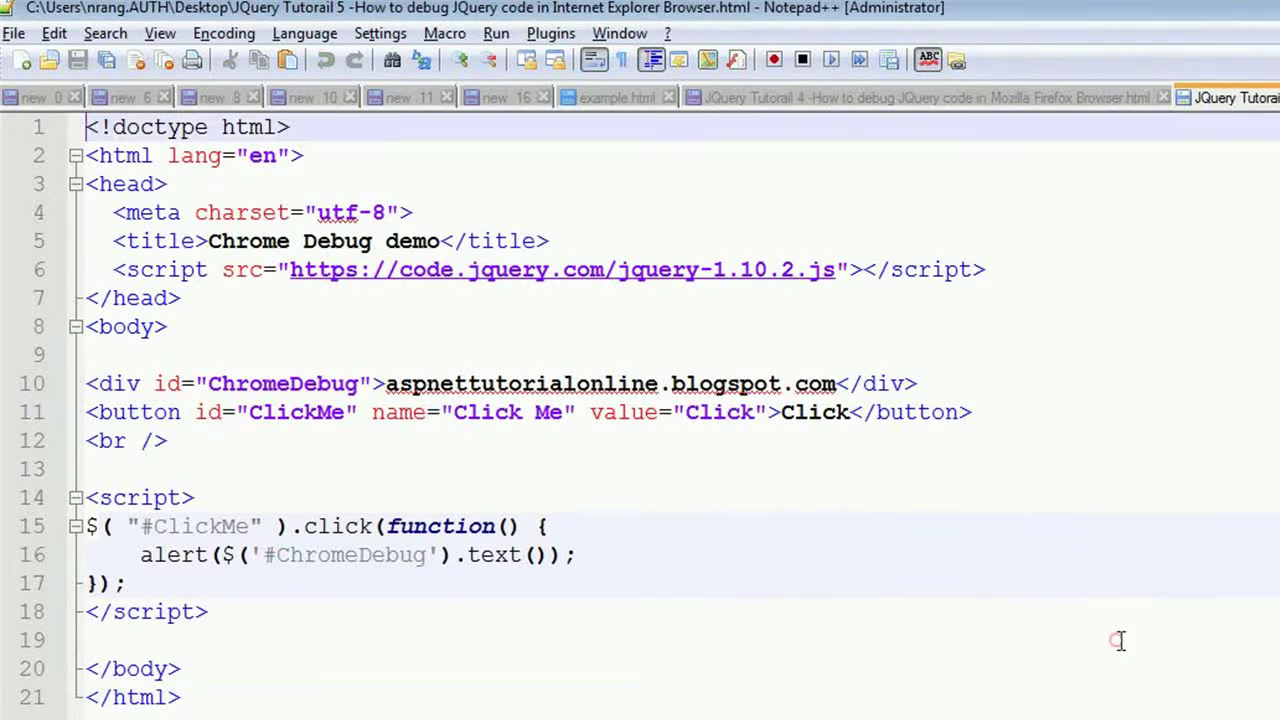
click(913, 529)
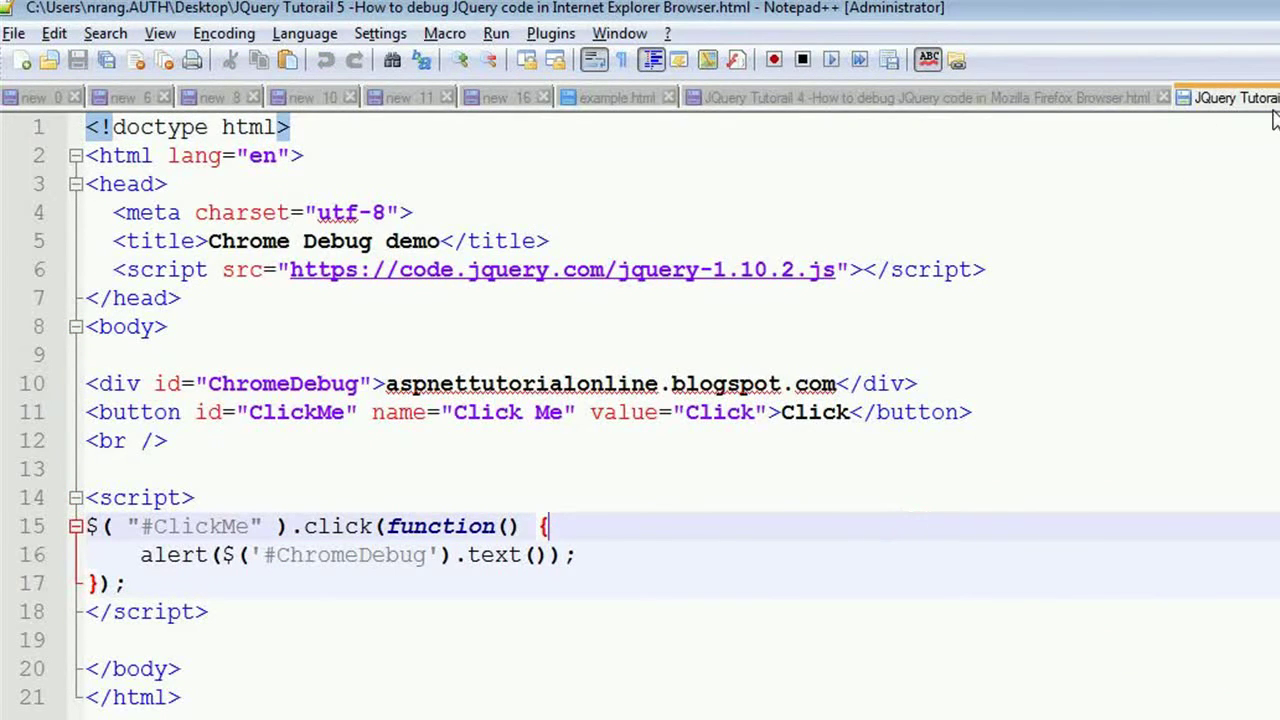
click(450, 588)
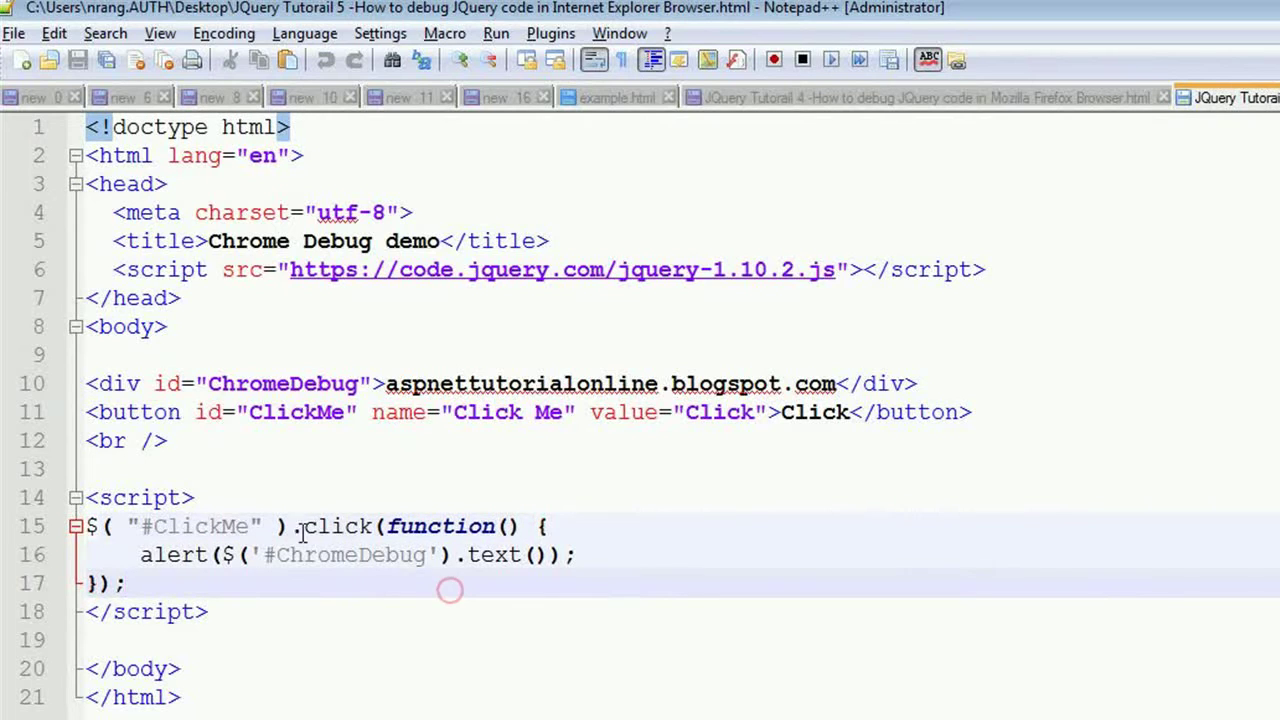
double_click(229, 527)
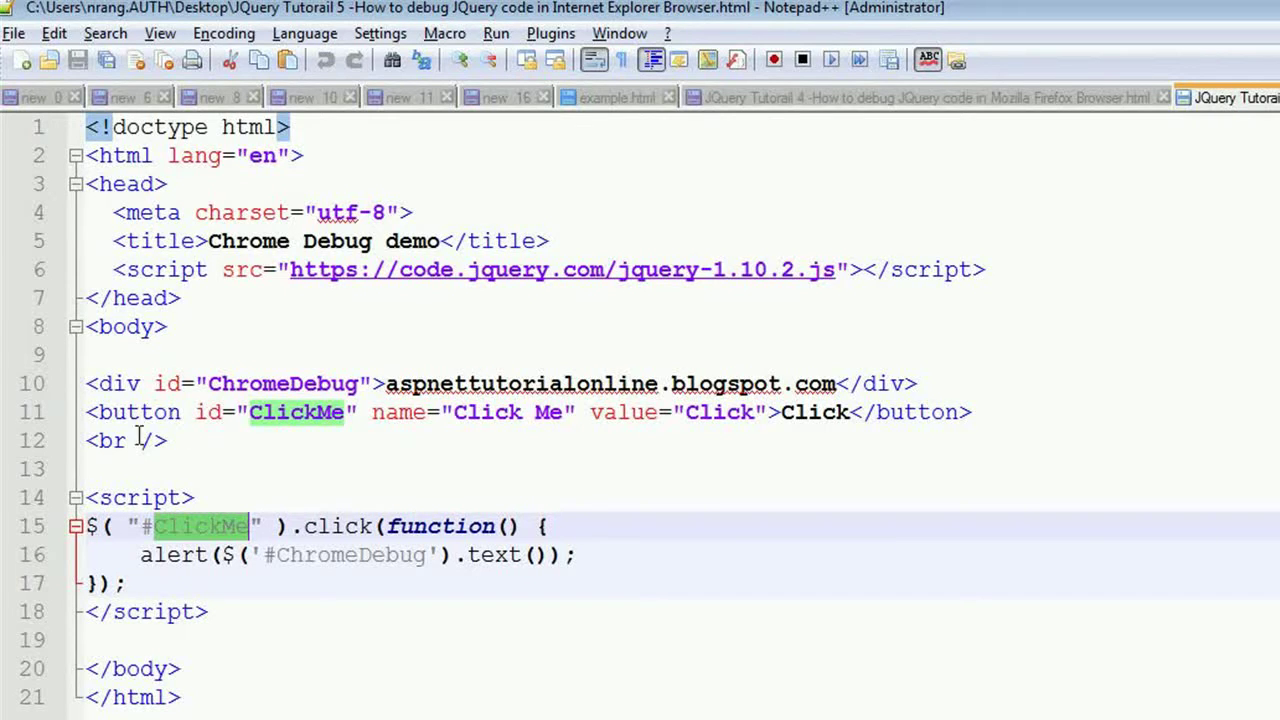
Rename the line 10 div id from ChromeDebug to InternetDebug.
double_click(298, 383)
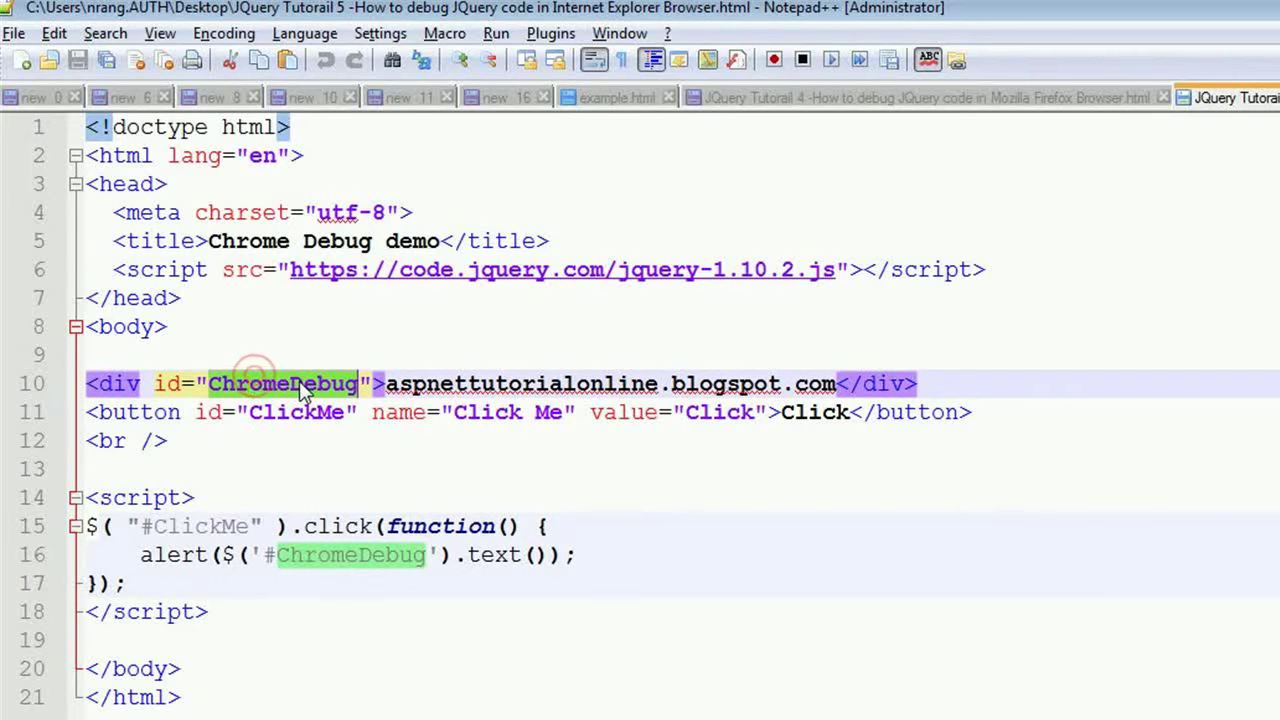
click(292, 384)
drag(294, 384, 208, 384)
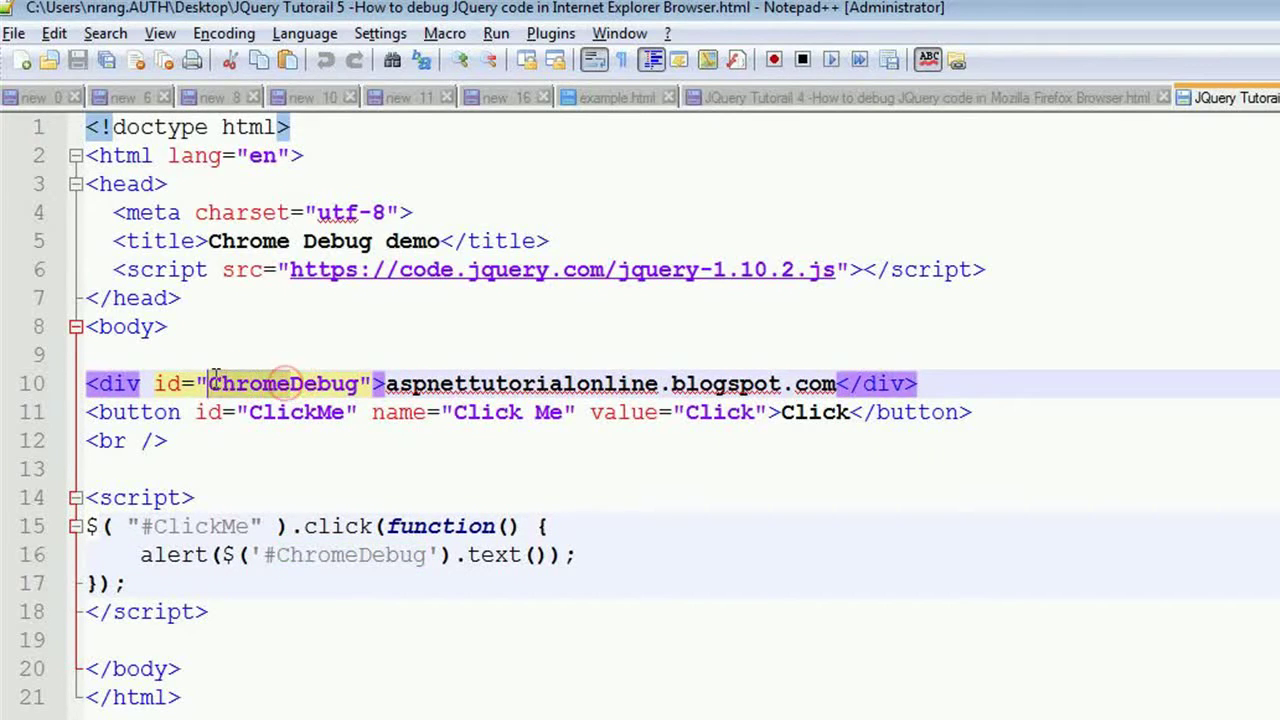
text(INte)
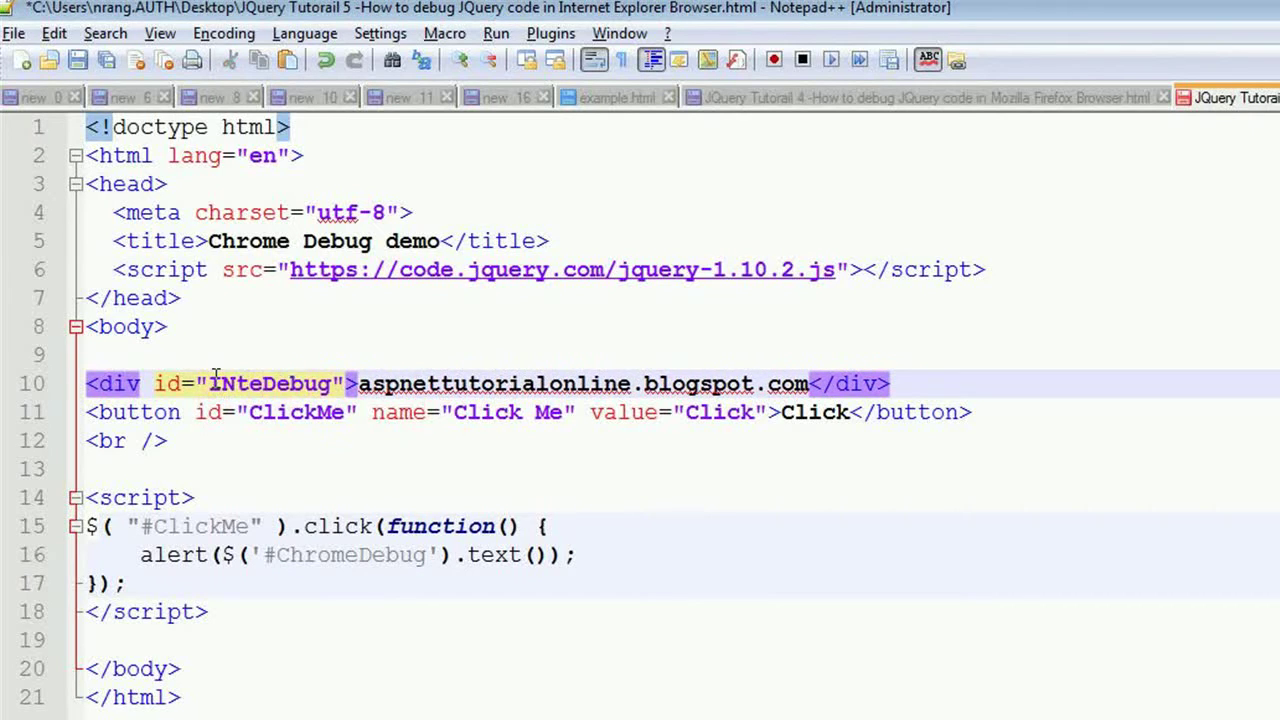
key(BackSpace)
key(BackSpace)
key(BackSpace)
text(nter)
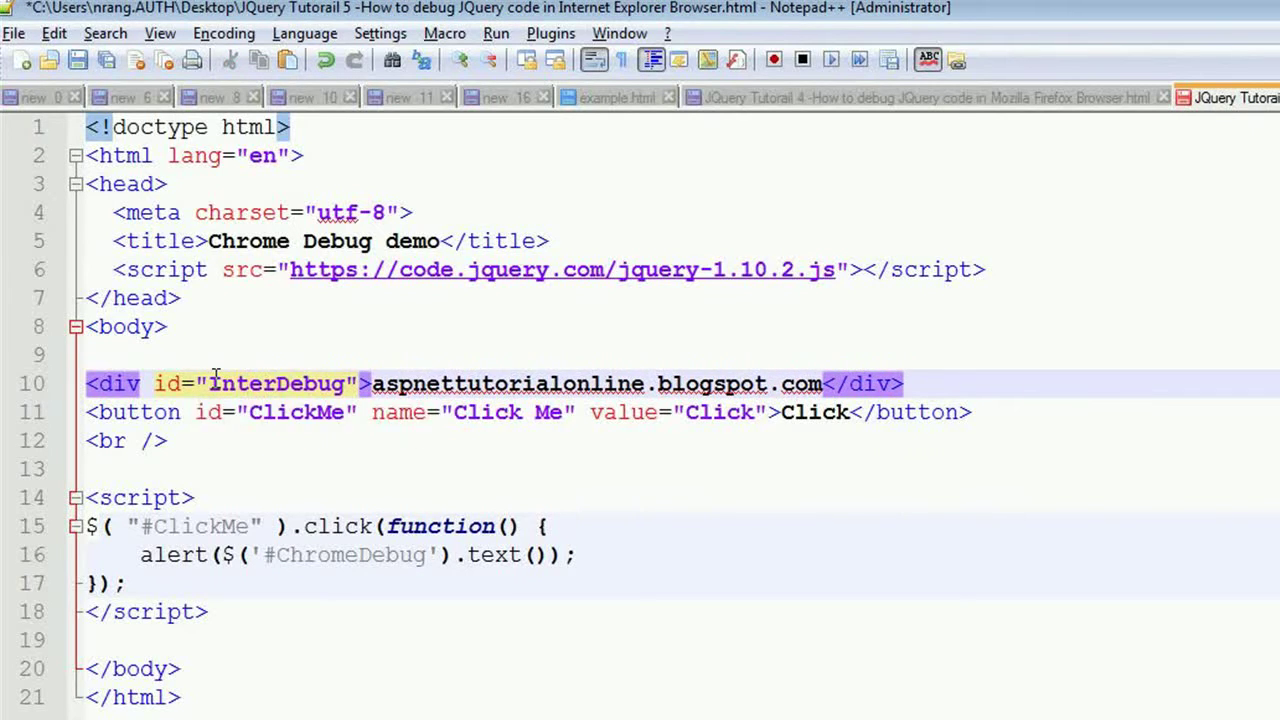
text(net)
click(652, 554)
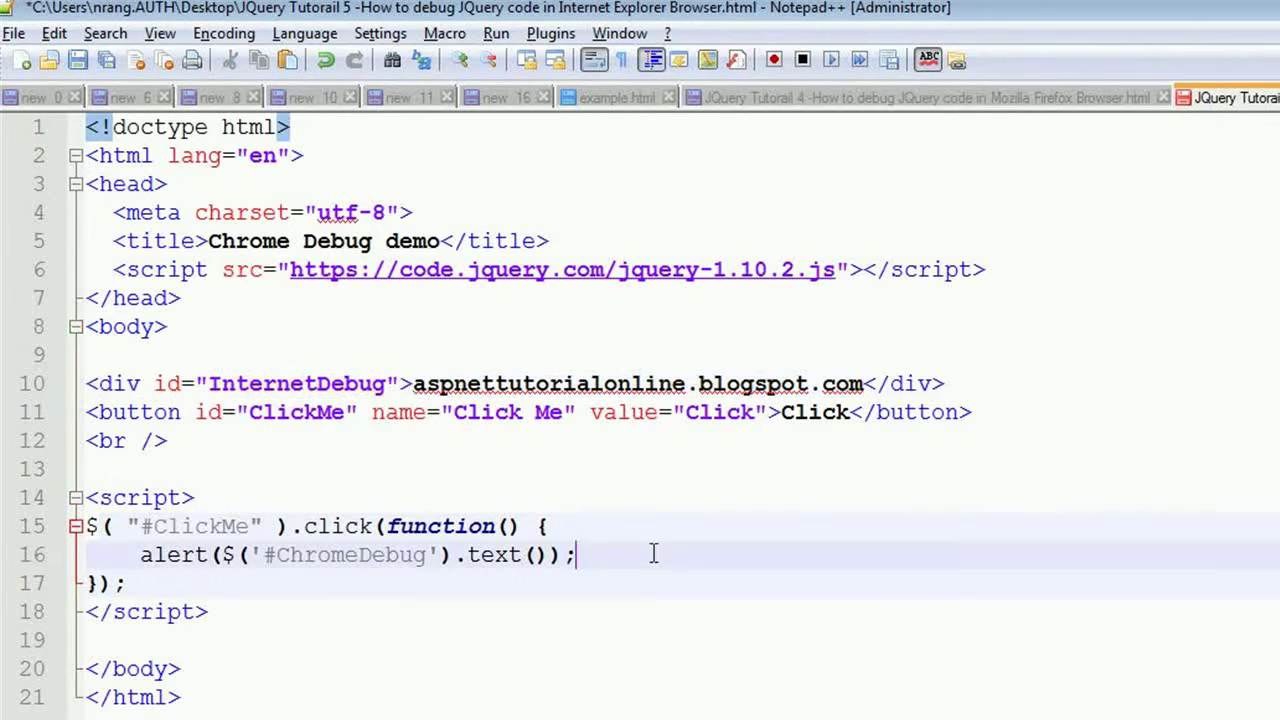
Copy InternetDebug and paste it over ChromeDebug in the line 16 alert selector.
click(318, 356)
double_click(312, 382)
key(ctrl+c)
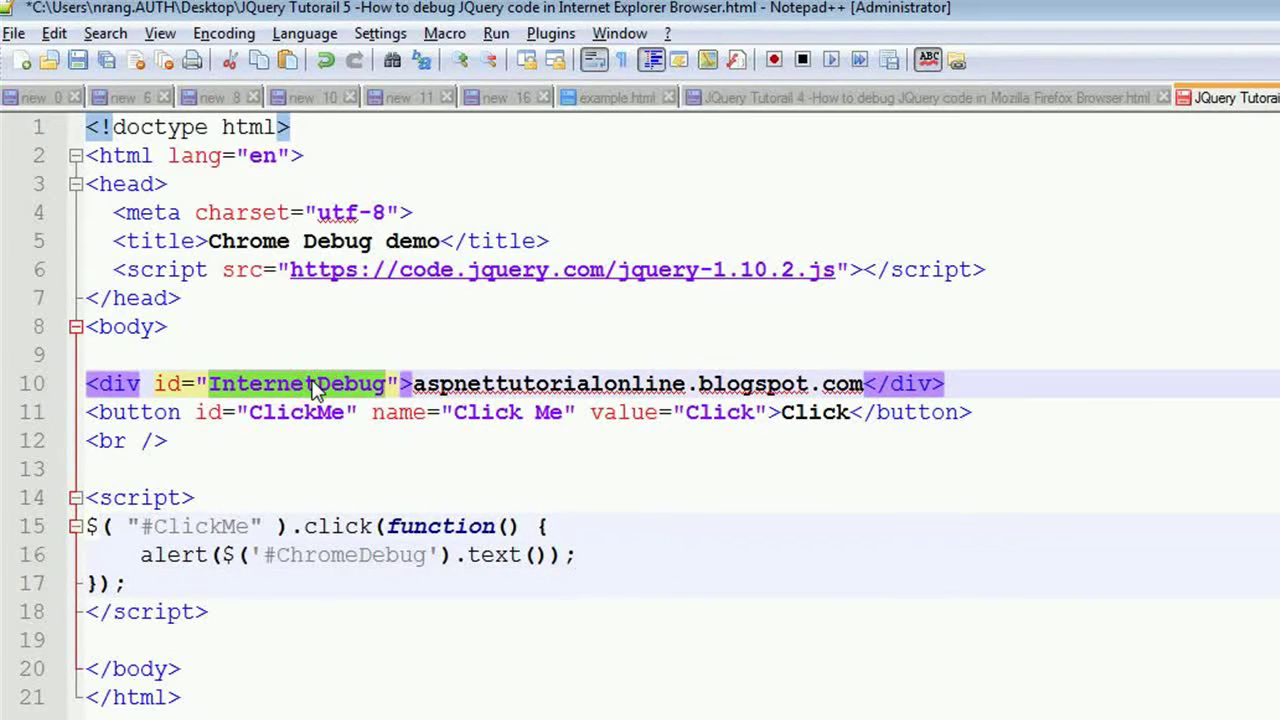
double_click(320, 556)
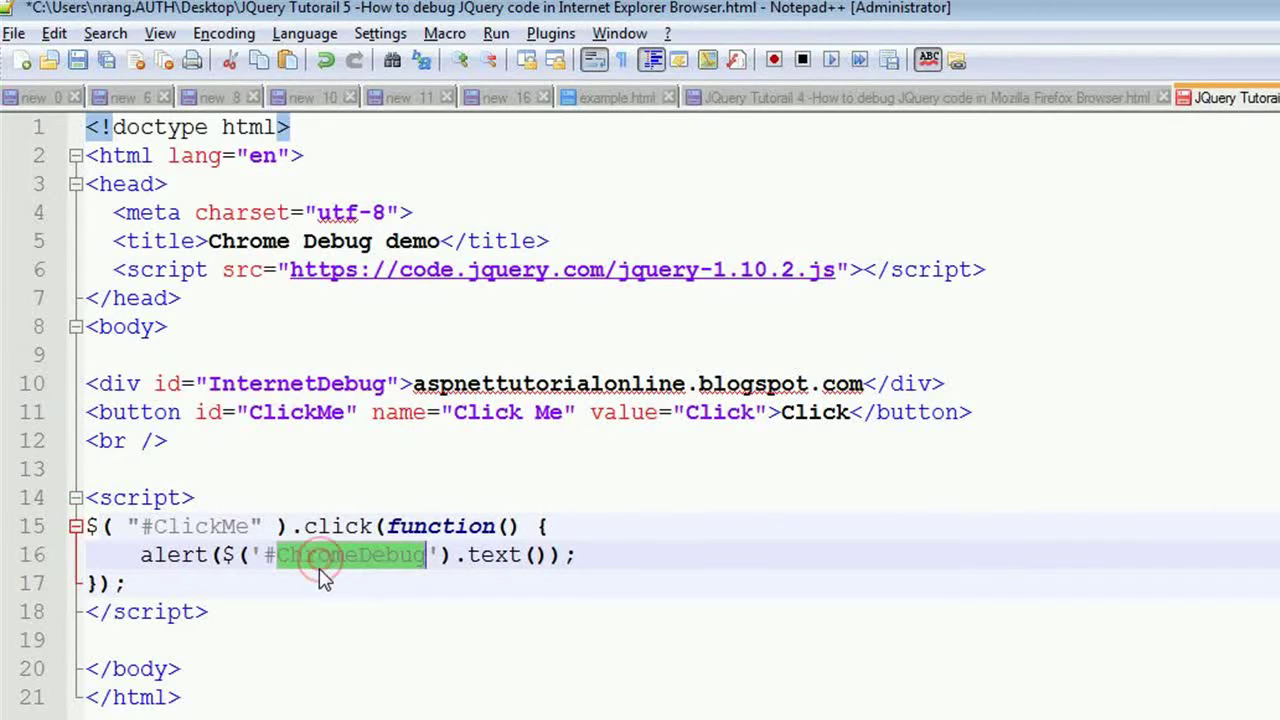
key(ctrl+v)
click(601, 507)
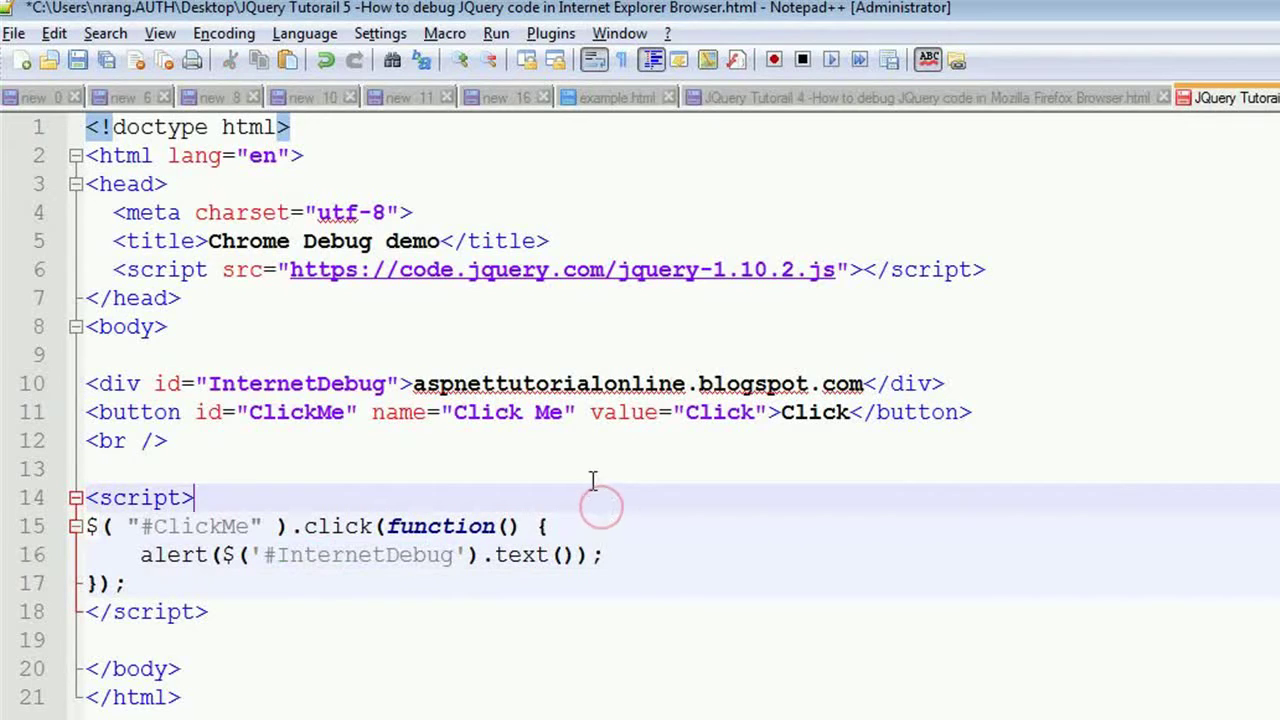
click(589, 470)
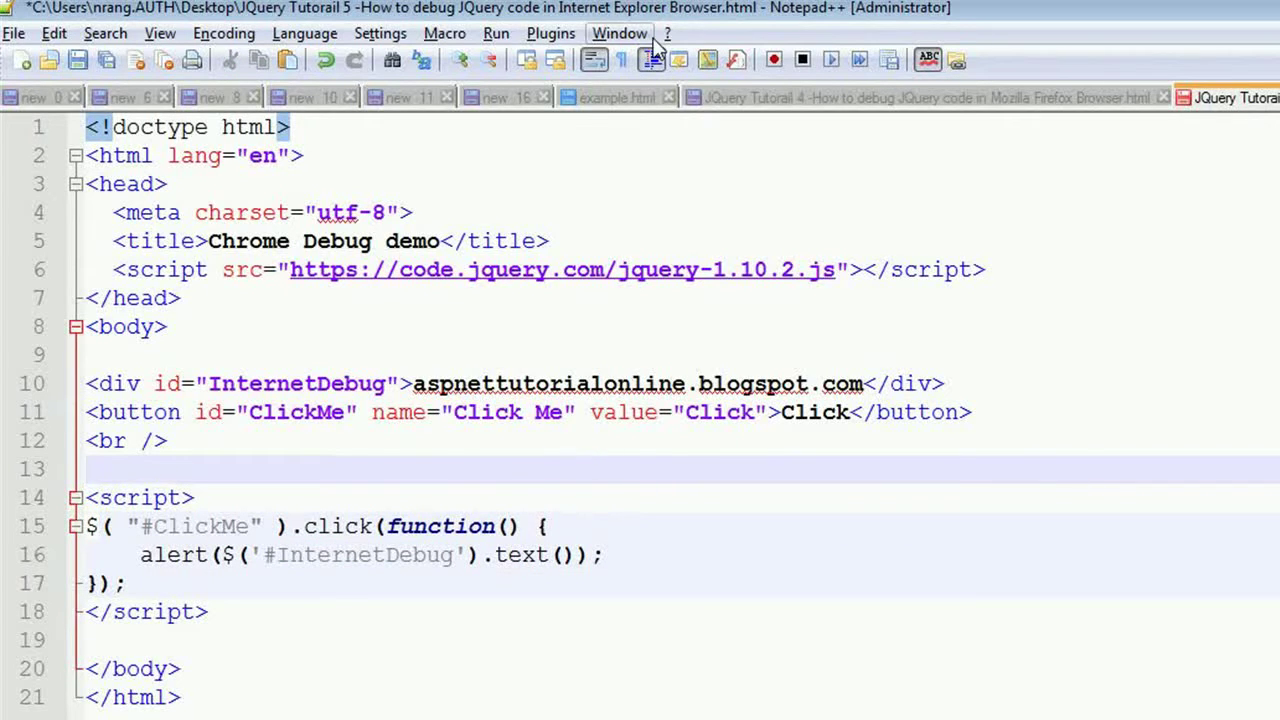
Launch the page in Internet Explorer from the Run menu.
click(497, 37)
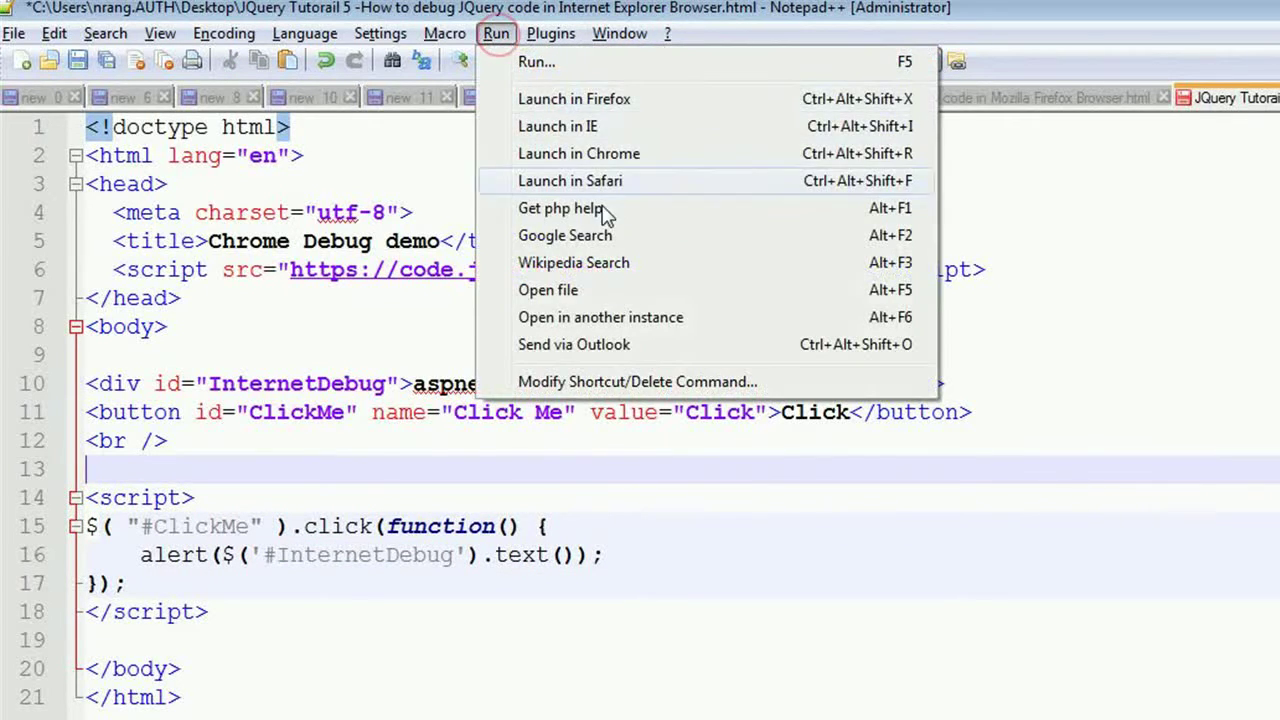
click(617, 128)
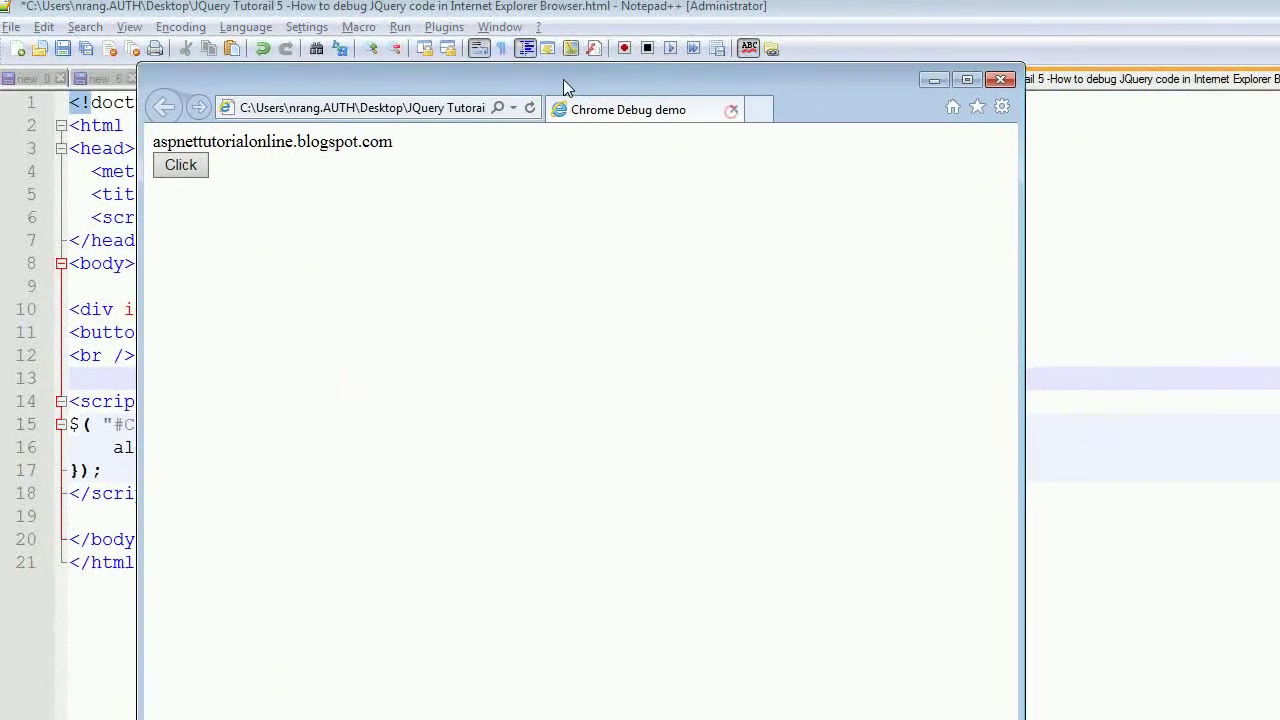
drag(515, 38, 483, 22)
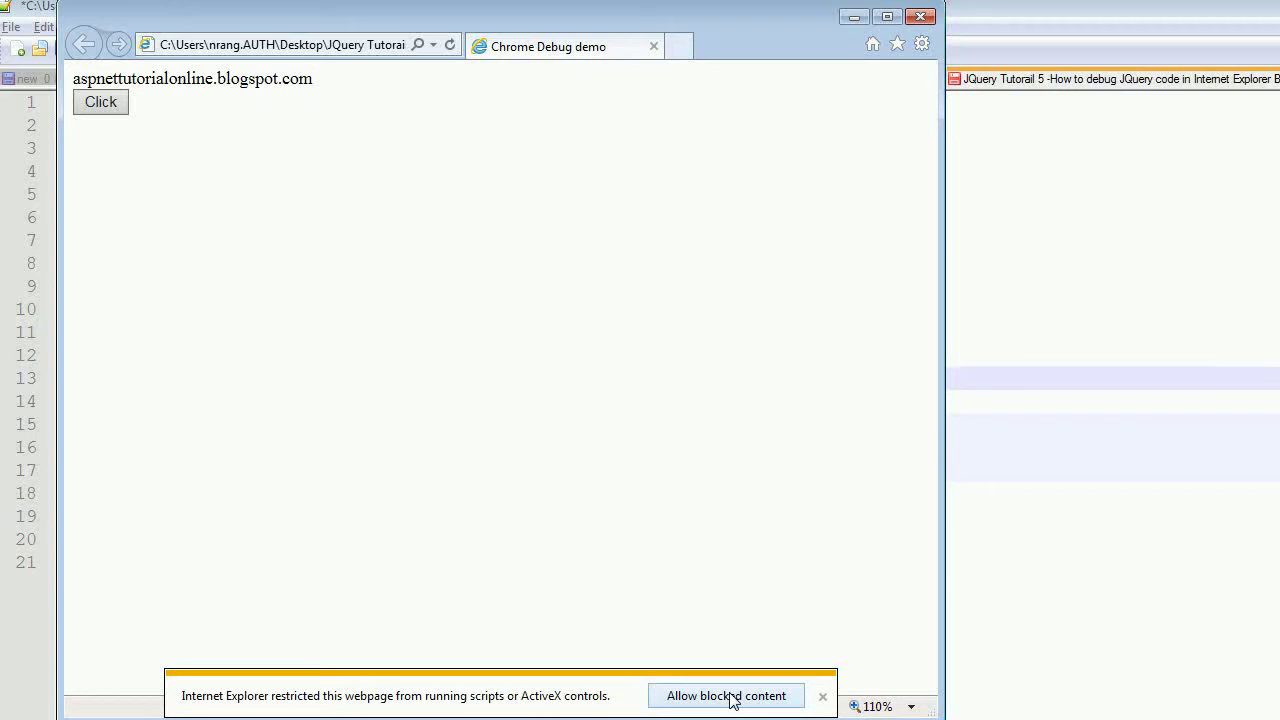
Select the jQuery library address on line 6, then return to Internet Explorer.
click(1094, 383)
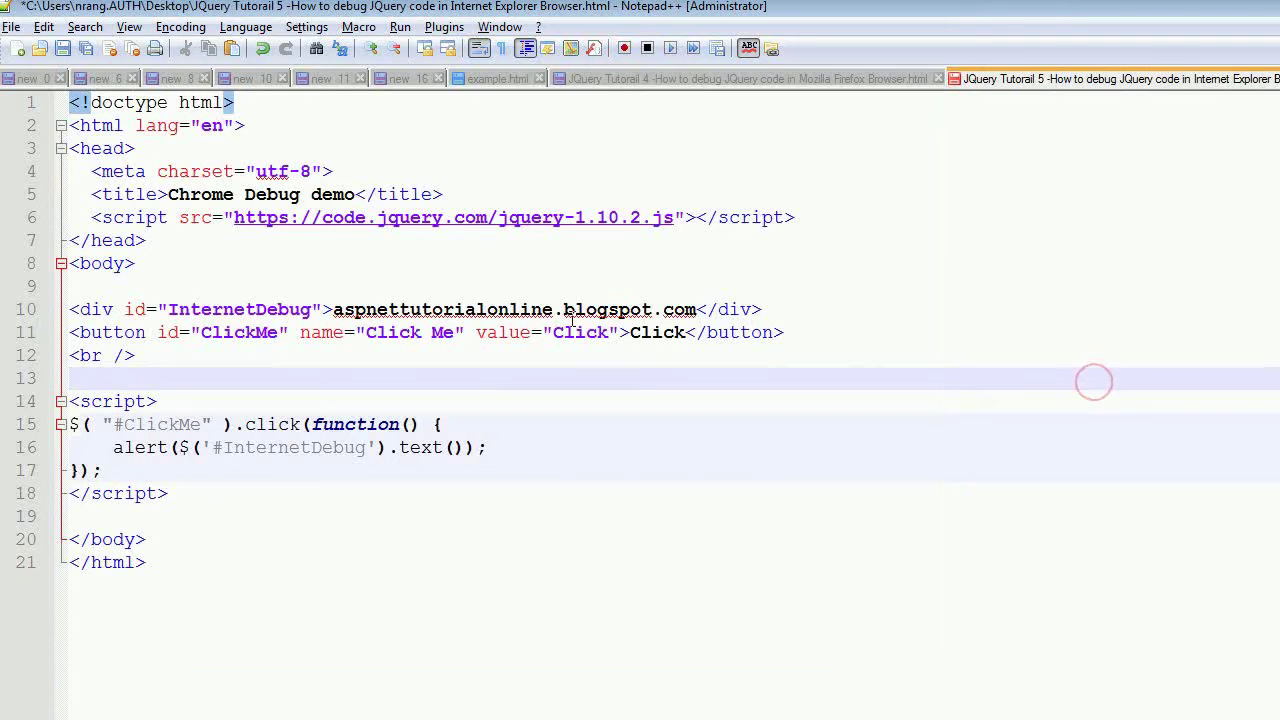
click(234, 217)
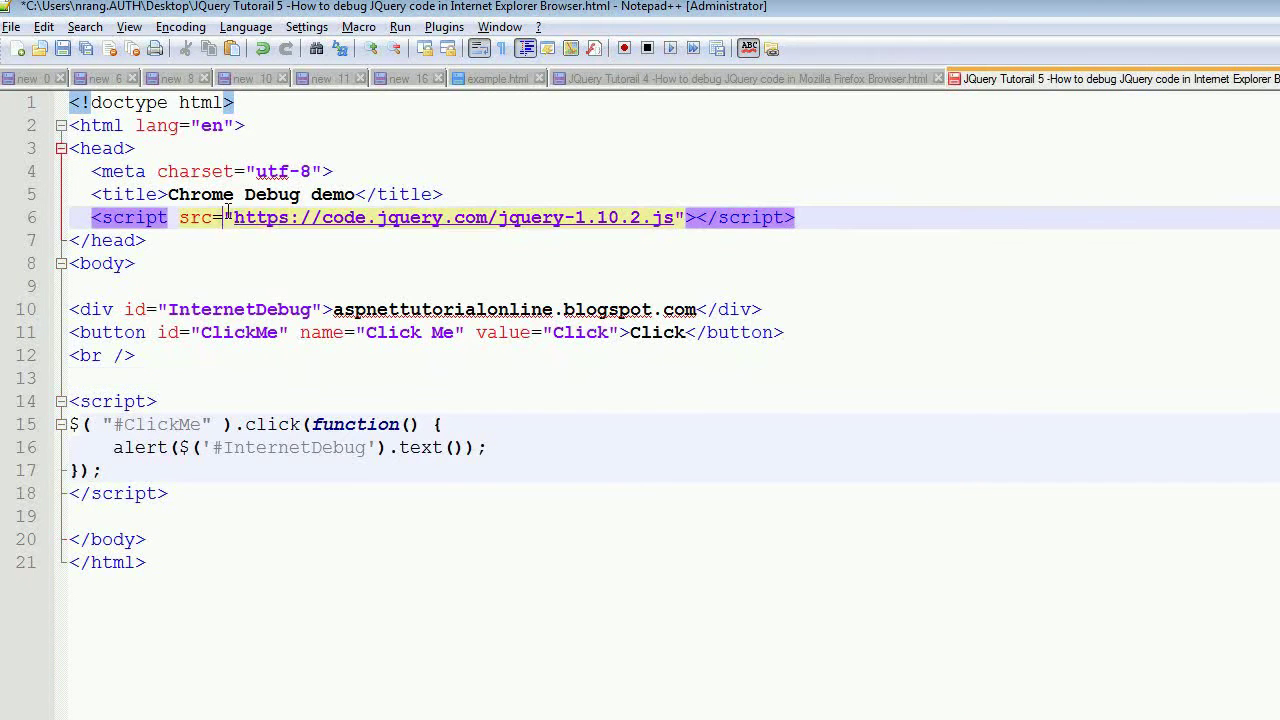
drag(466, 218, 697, 217)
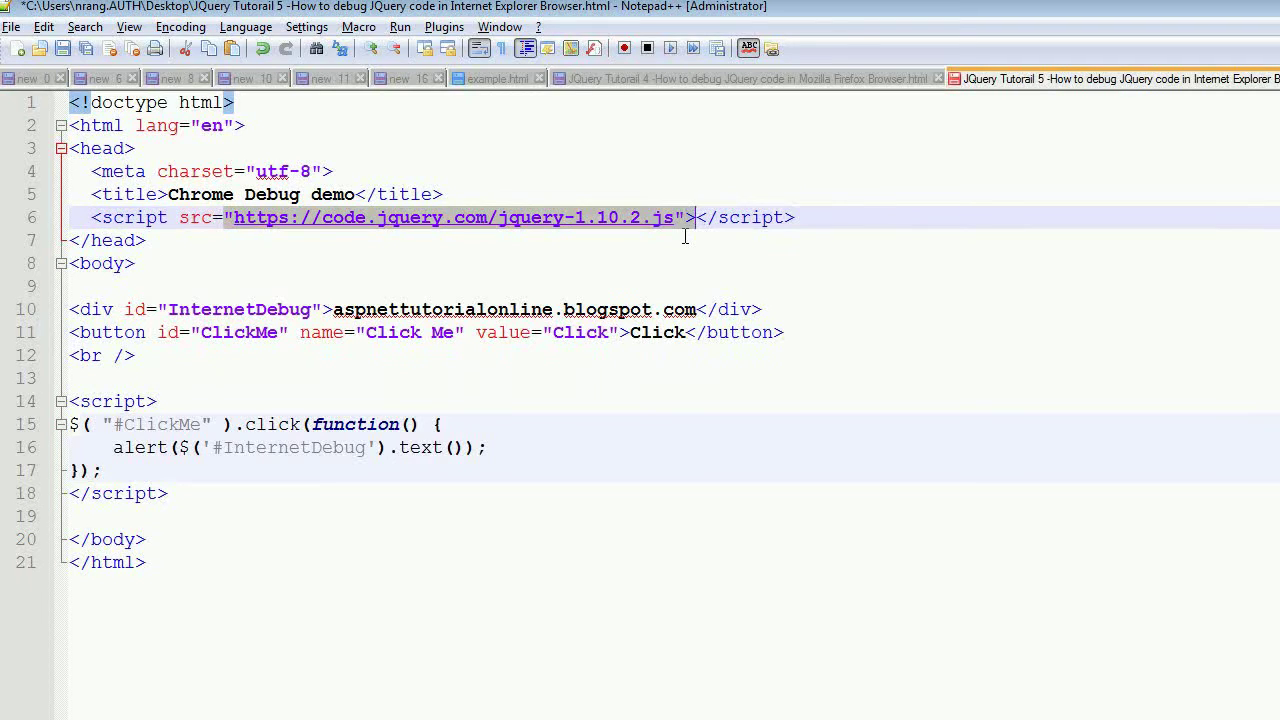
key(alt+Tab)
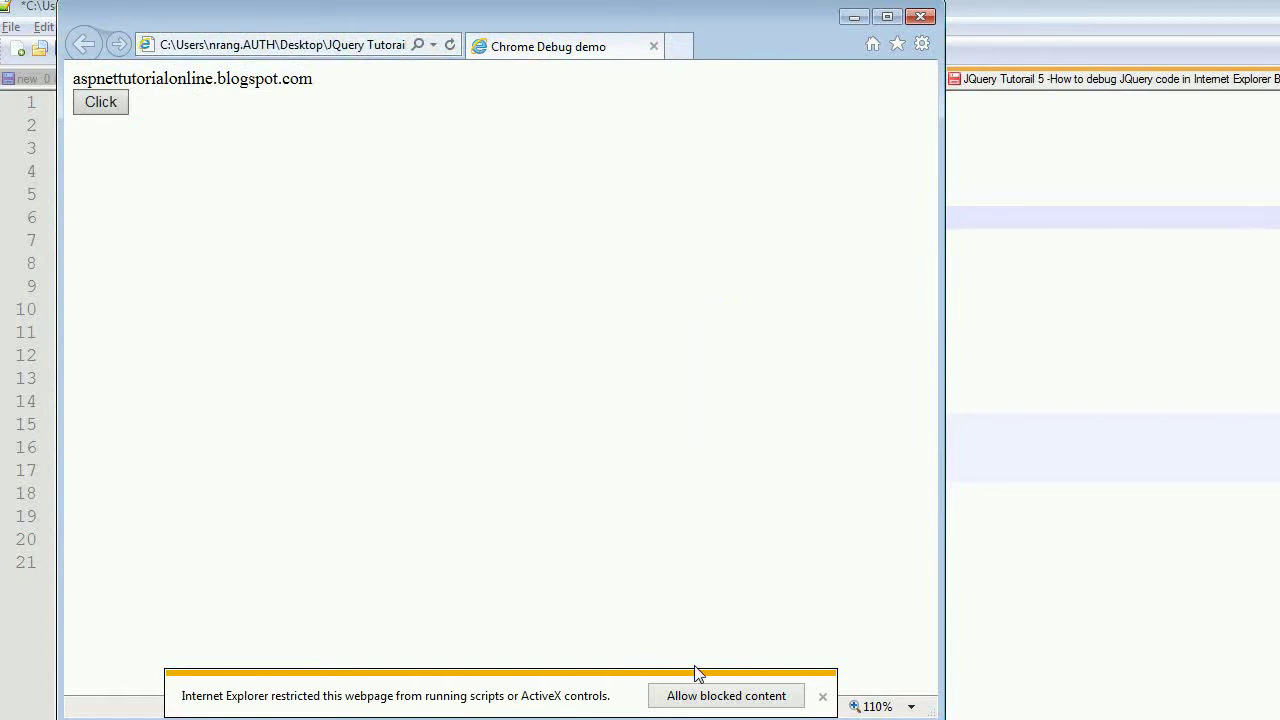
Allow the page's blocked scripts, accept IE as default browser, and enable the Java add-on.
click(710, 696)
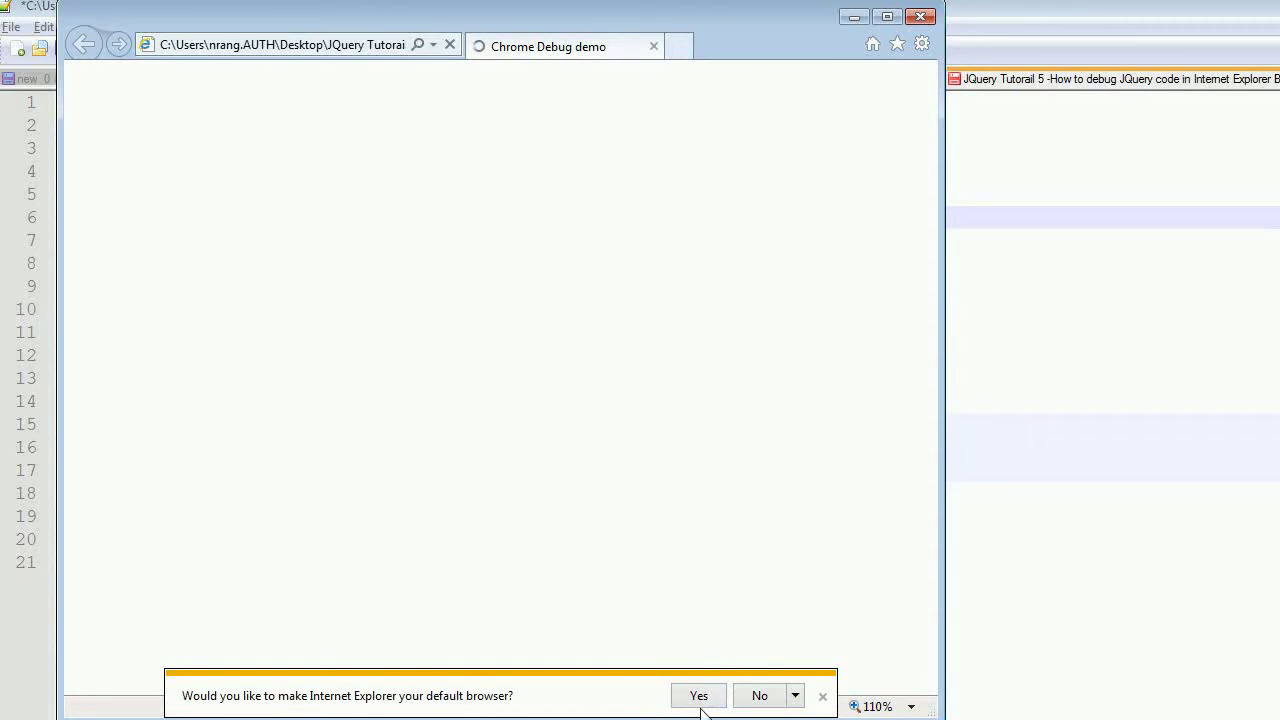
click(703, 698)
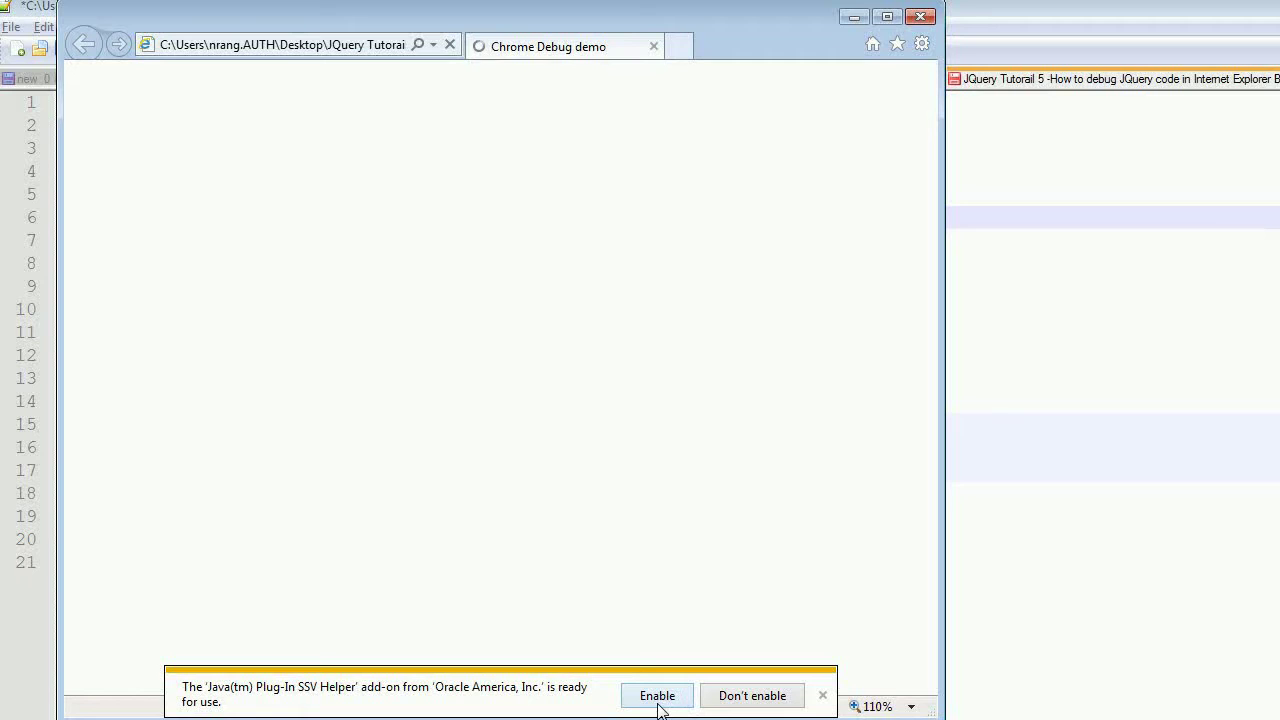
click(658, 700)
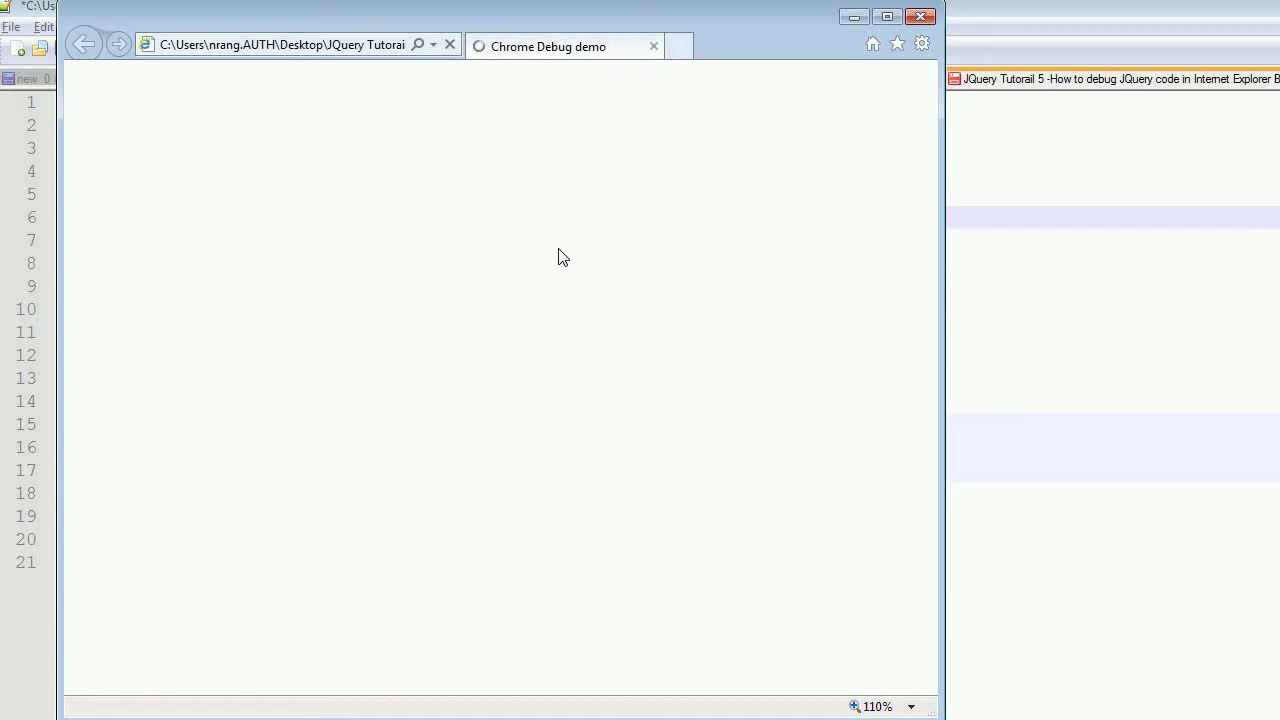
Compare the source's blog address, then trigger the Click button's alert and dismiss it.
click(1112, 351)
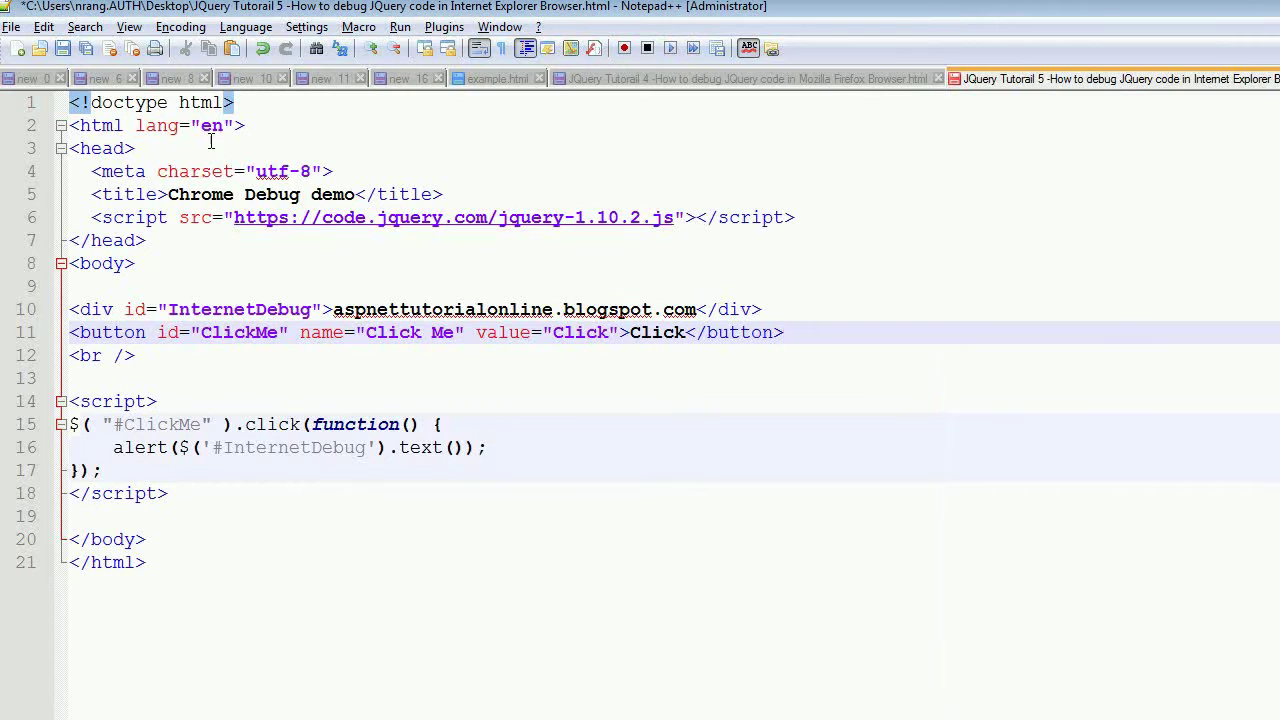
drag(333, 310, 698, 311)
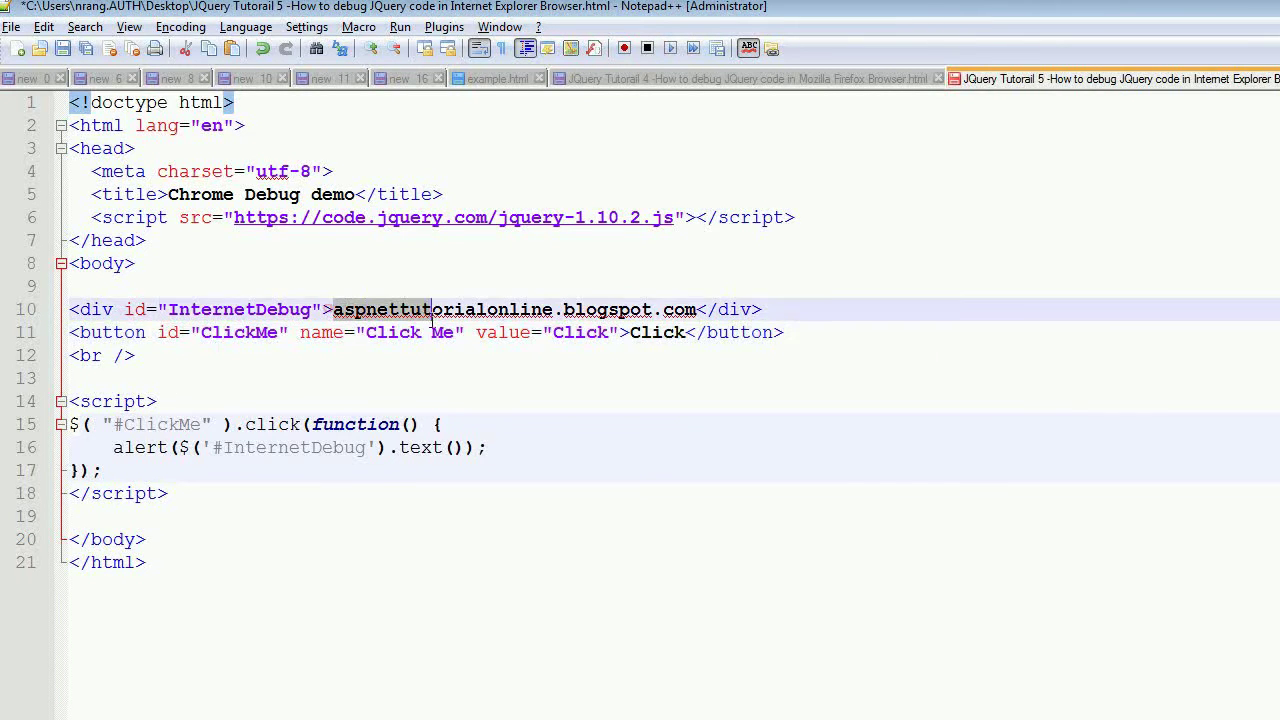
key(alt+Tab)
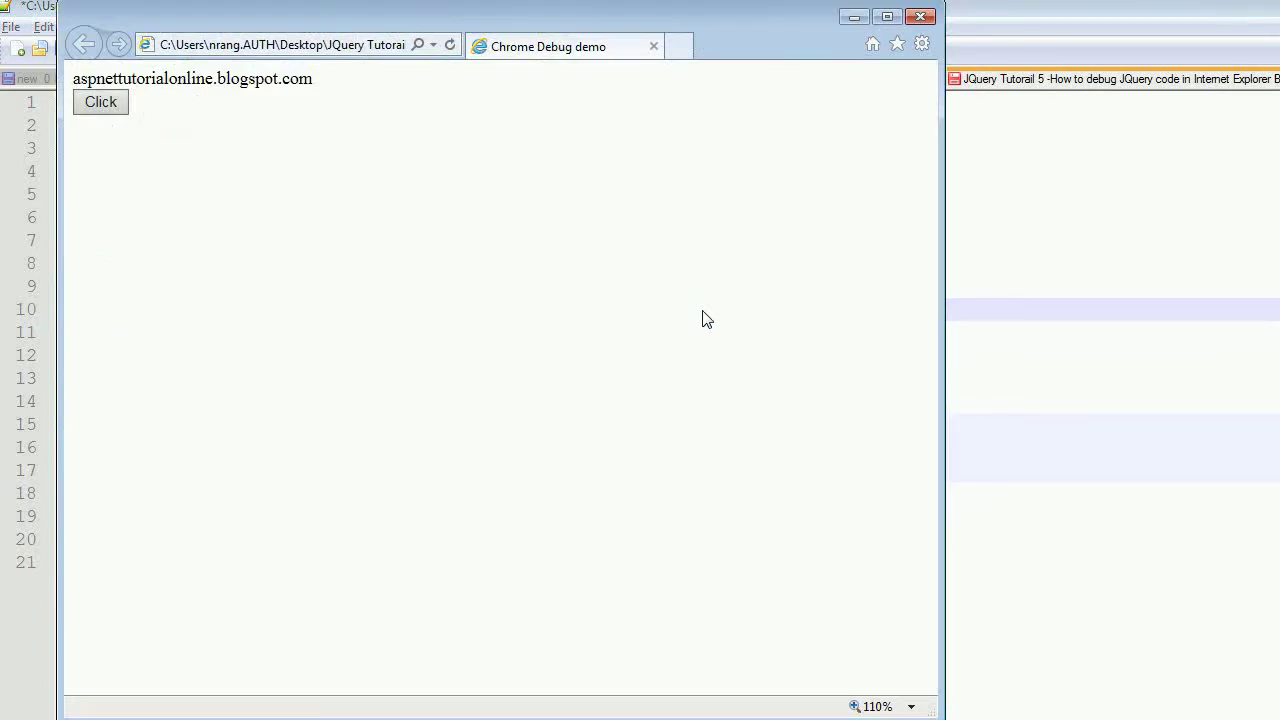
click(186, 190)
click(108, 106)
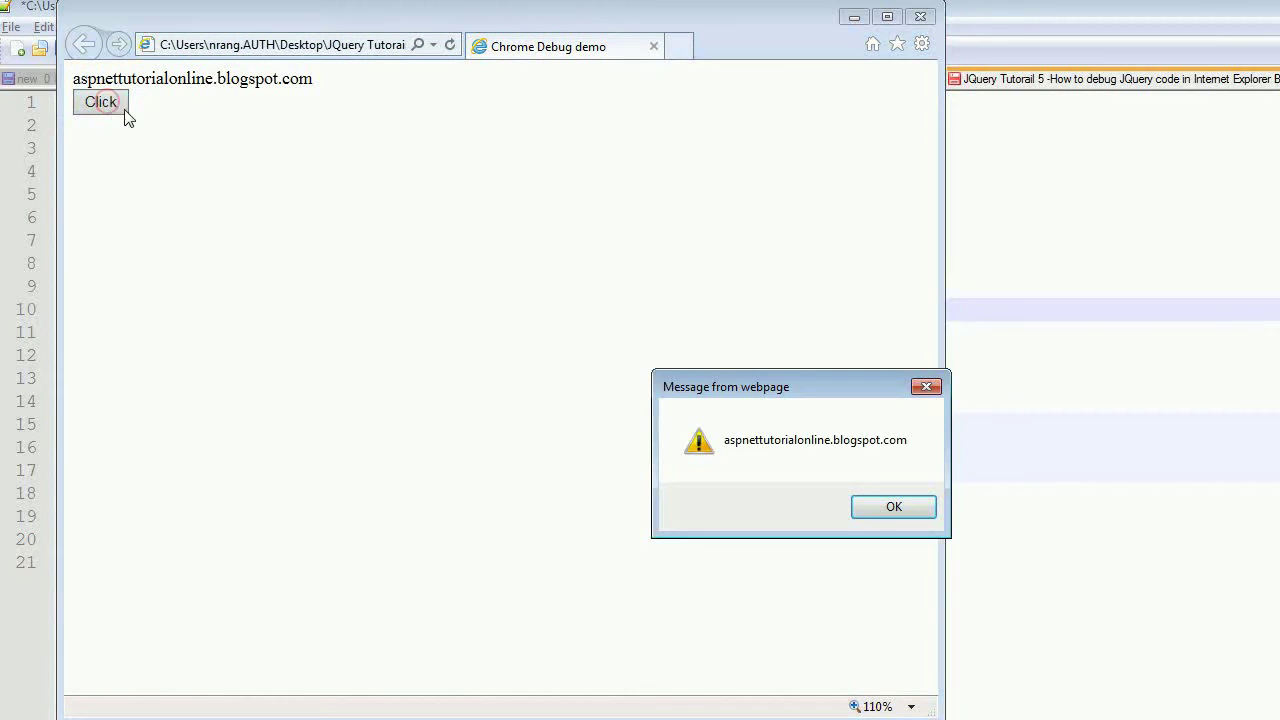
drag(697, 378, 457, 144)
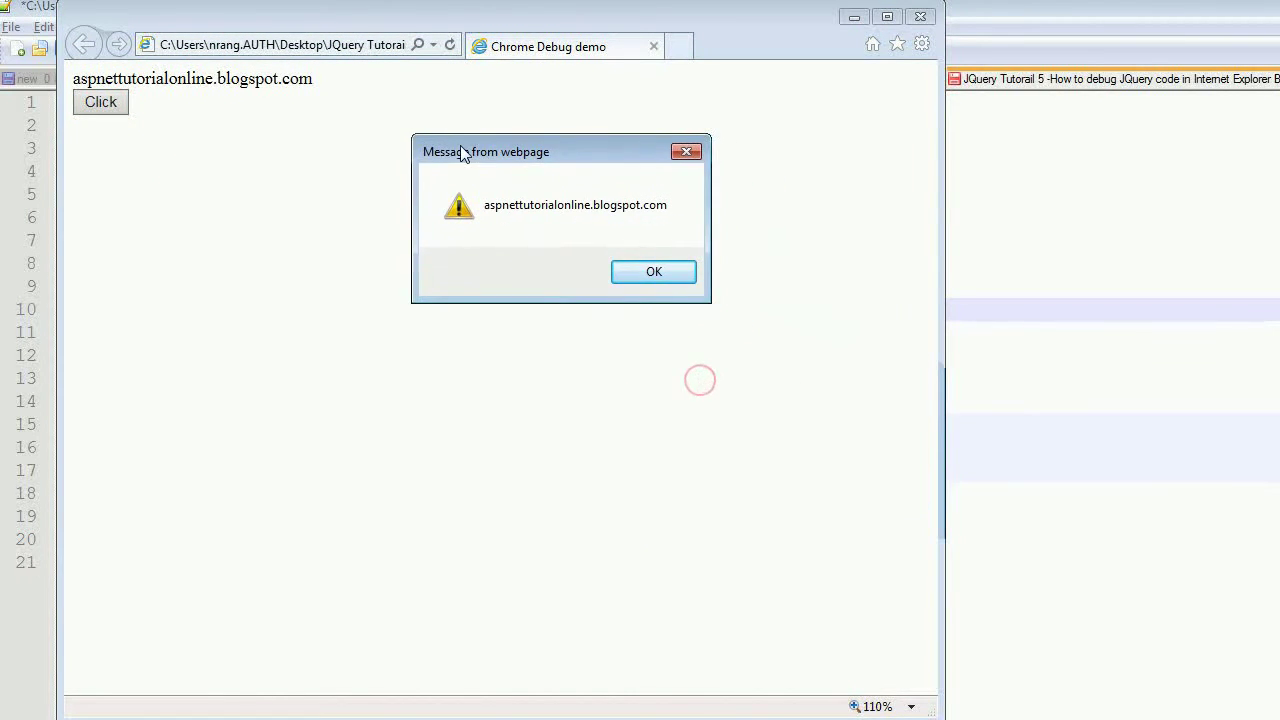
click(656, 274)
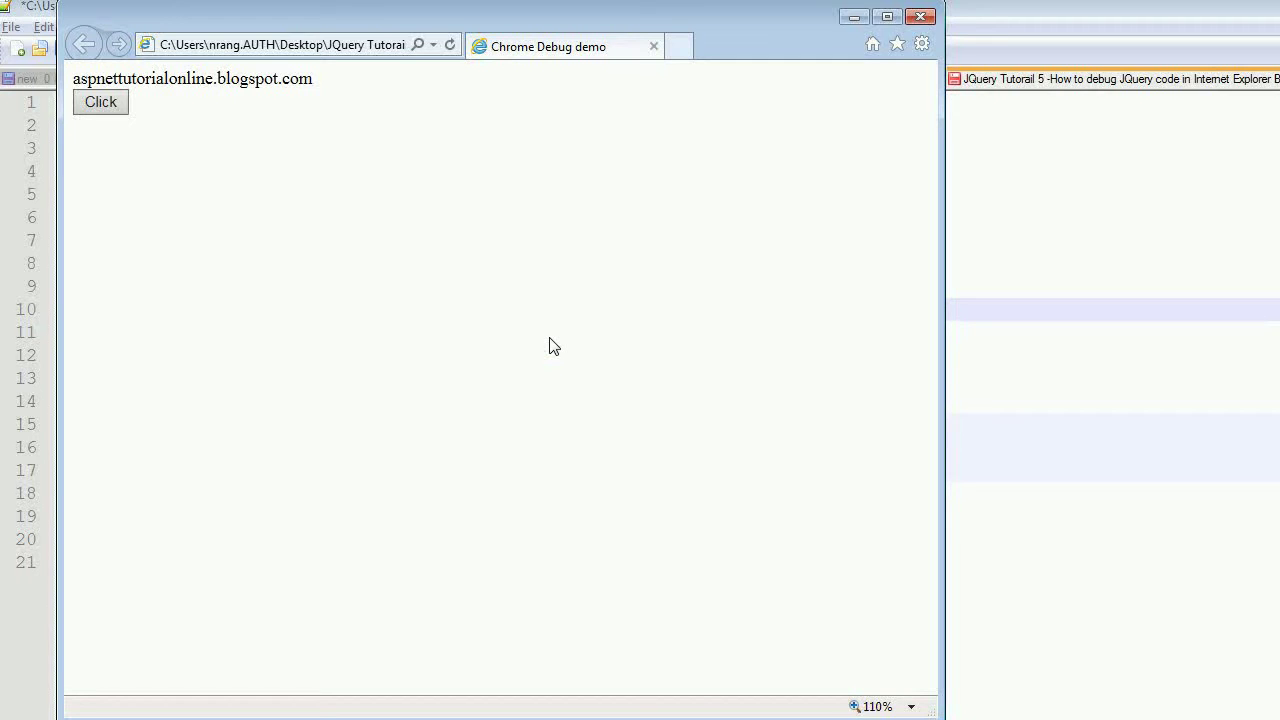
Open the F12 debugger and widen the Internet Explorer window.
key(F12)
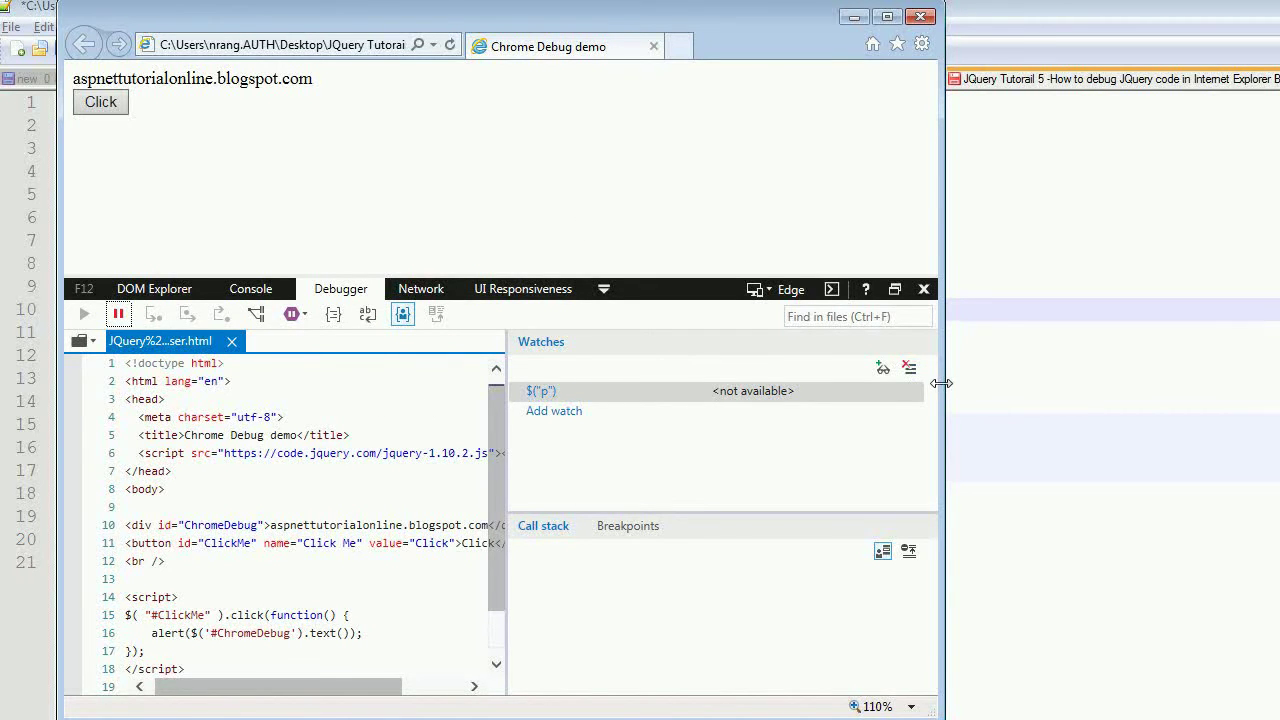
drag(941, 383, 1250, 414)
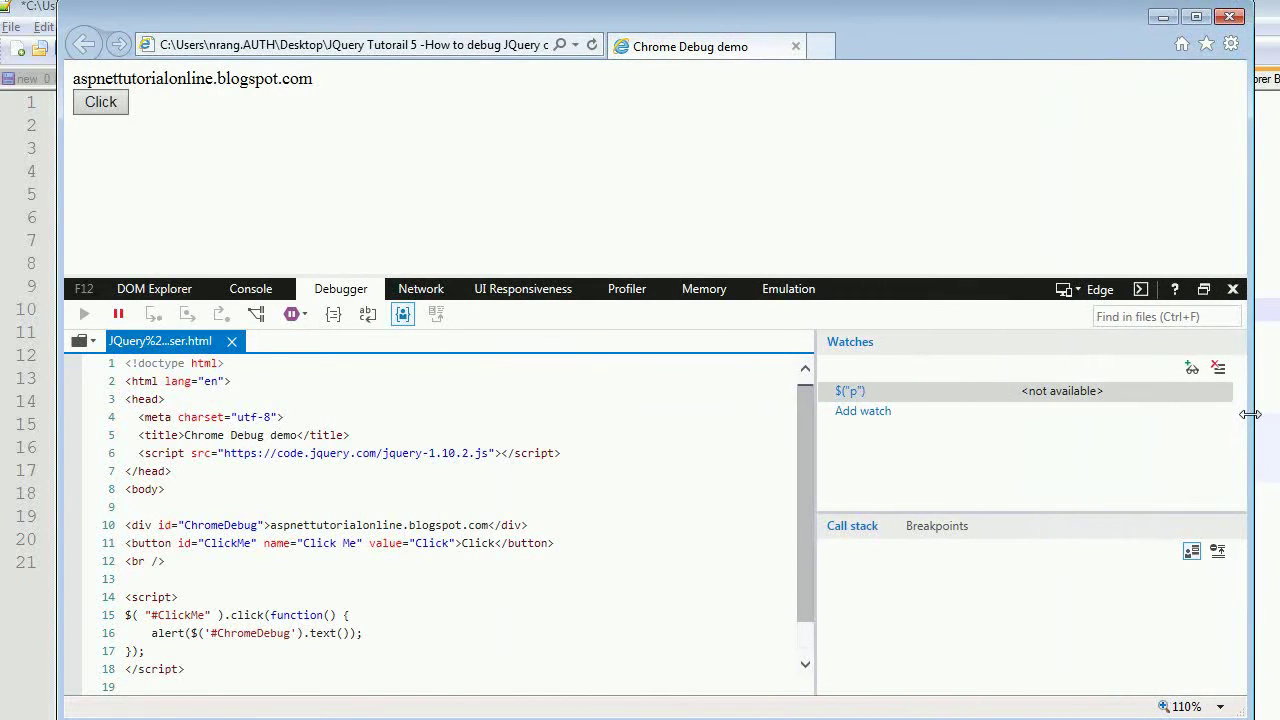
drag(1250, 414, 1243, 416)
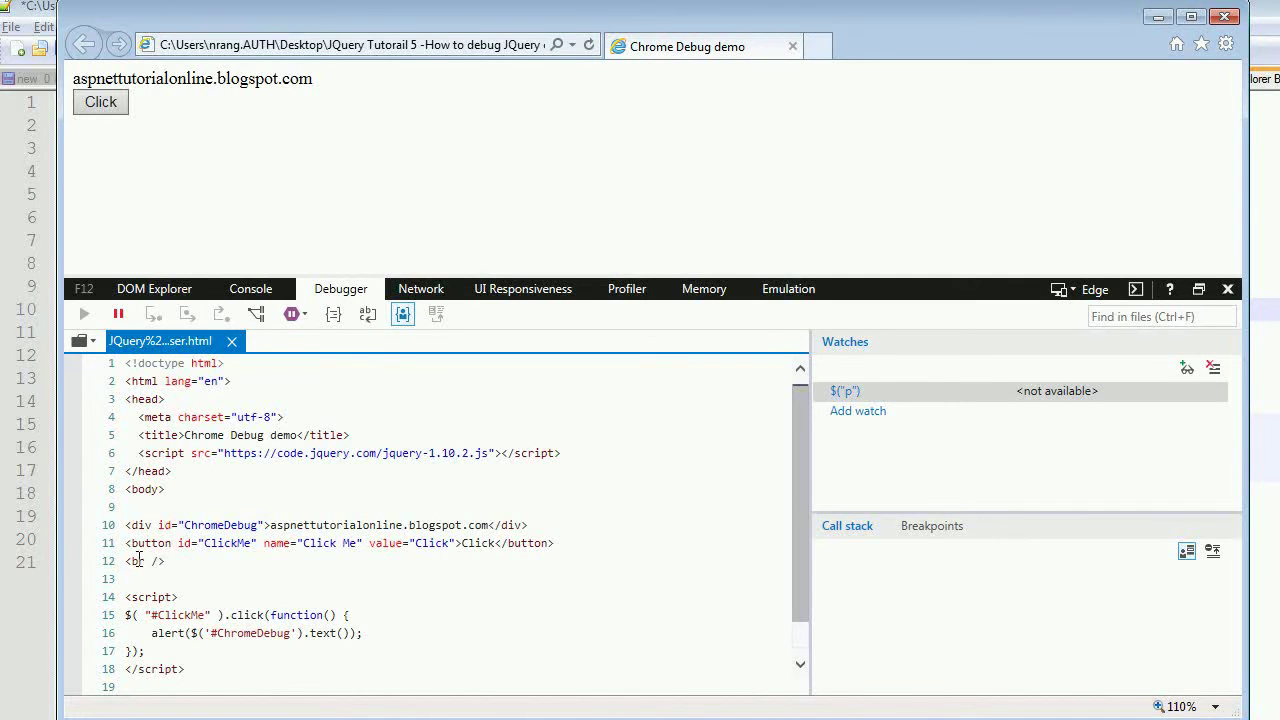
Put a breakpoint on the alert line 16 and select the #ClickMe selector on line 15.
click(163, 580)
click(71, 633)
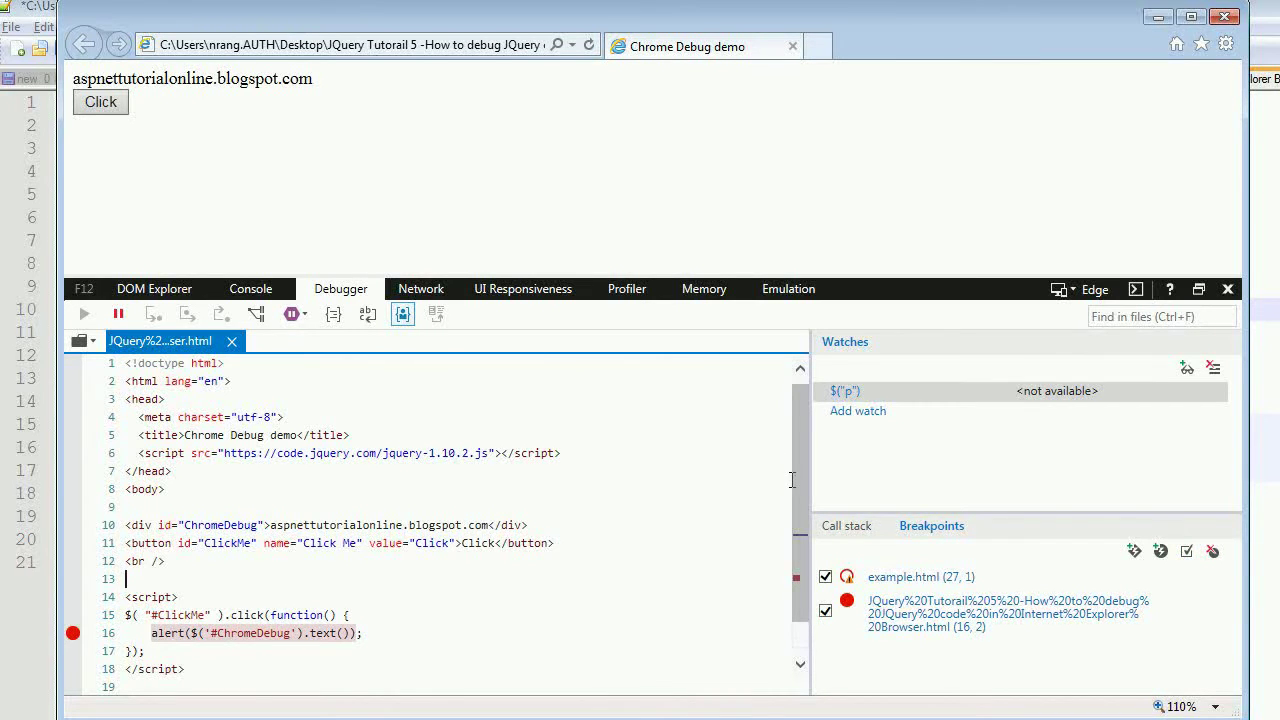
drag(800, 507, 794, 561)
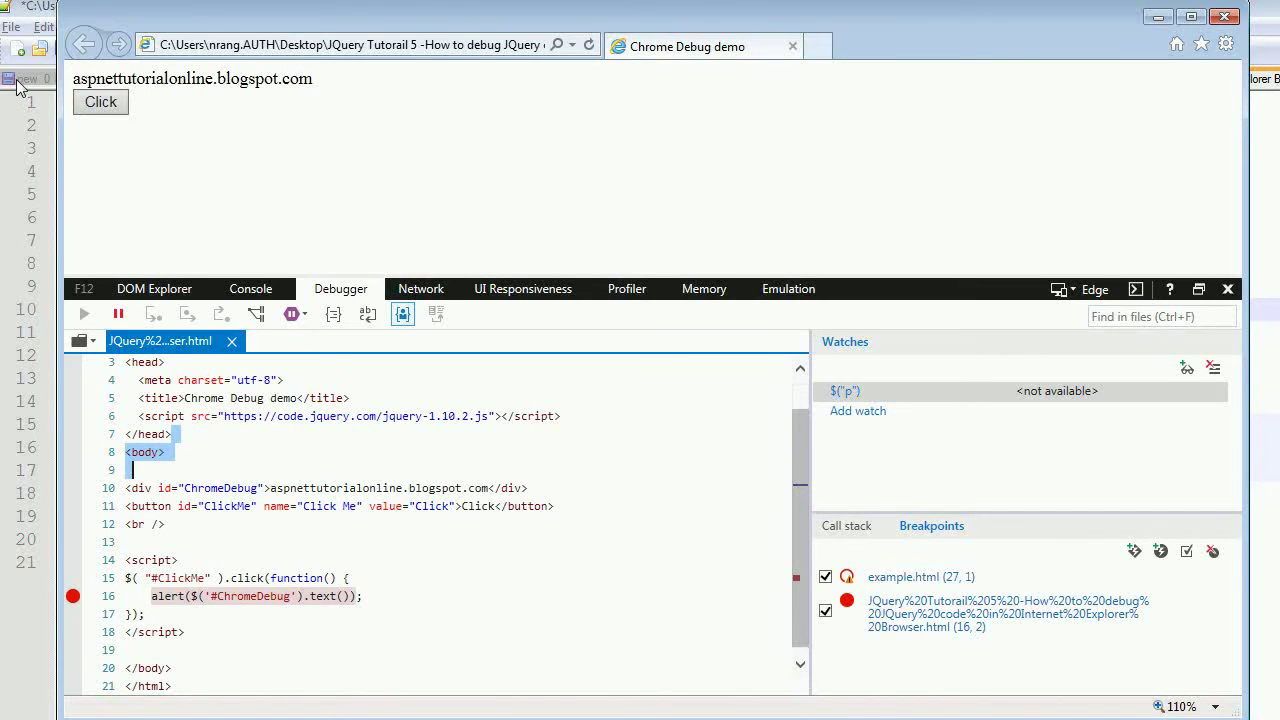
double_click(180, 578)
Press the page's Click button so execution pauses on the alert line.
click(104, 112)
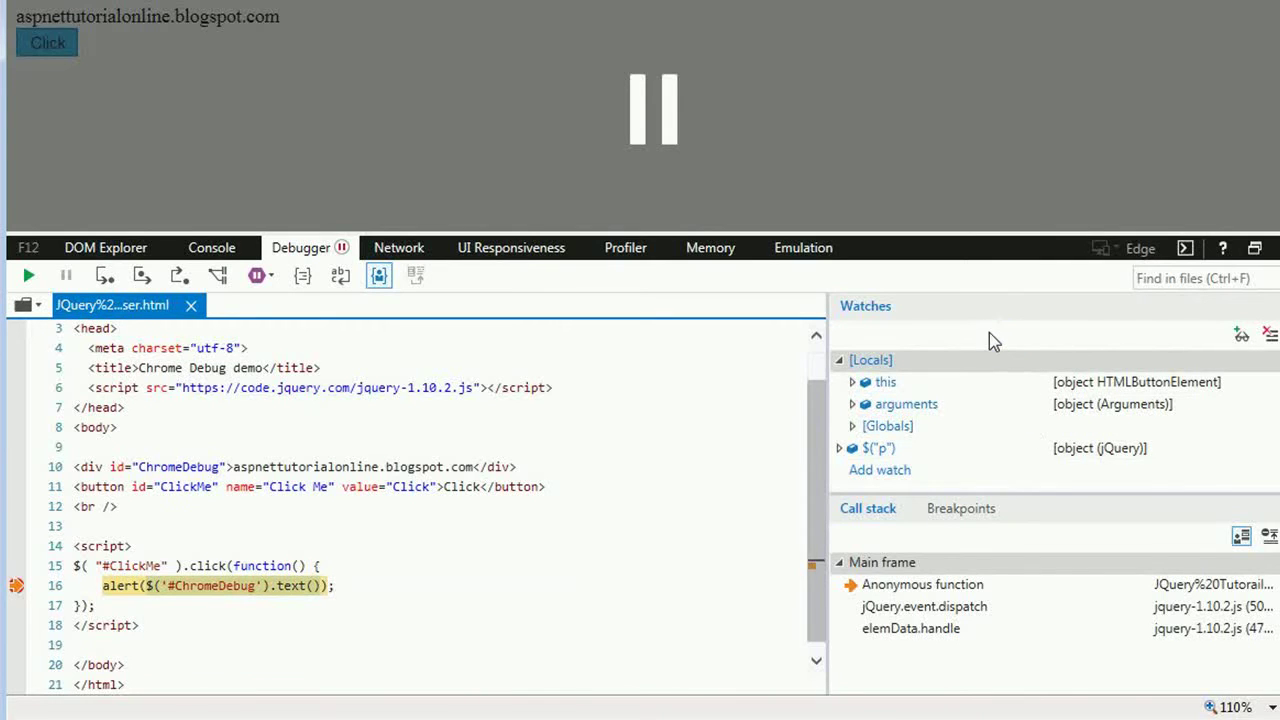
Add a watch for $('#ChromeDebug').text().
click(1240, 335)
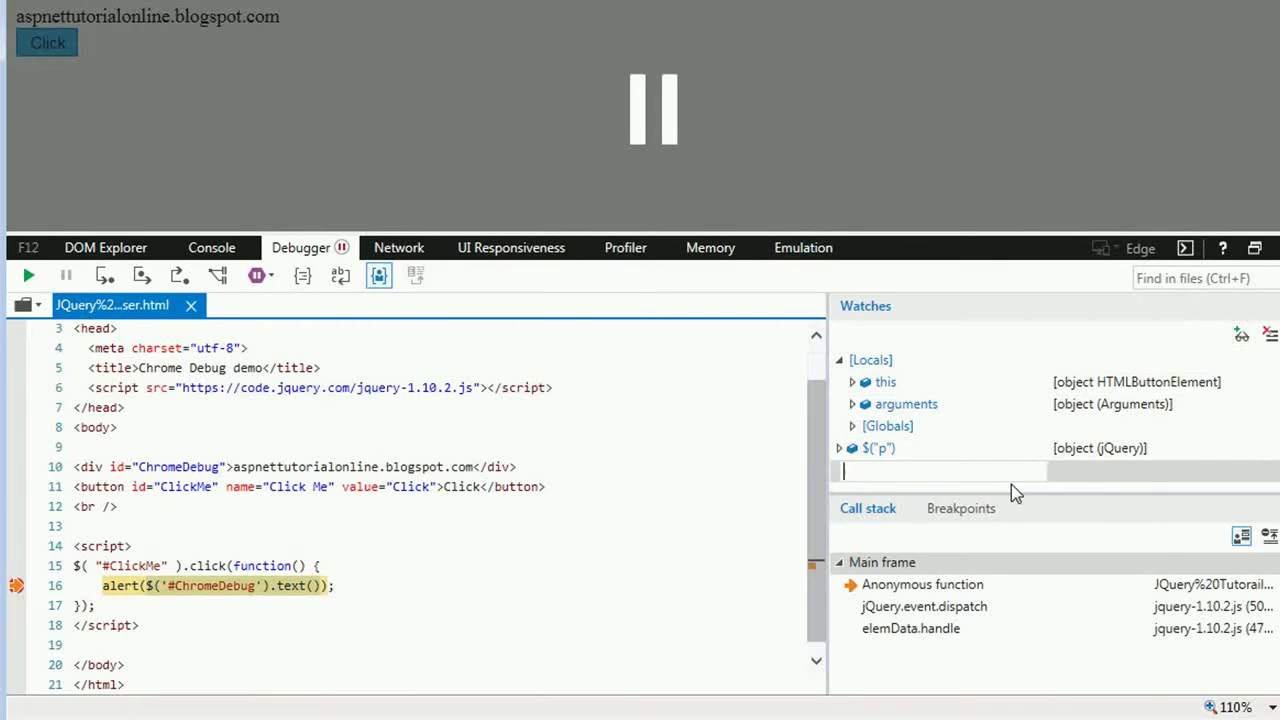
key(ctrl+v)
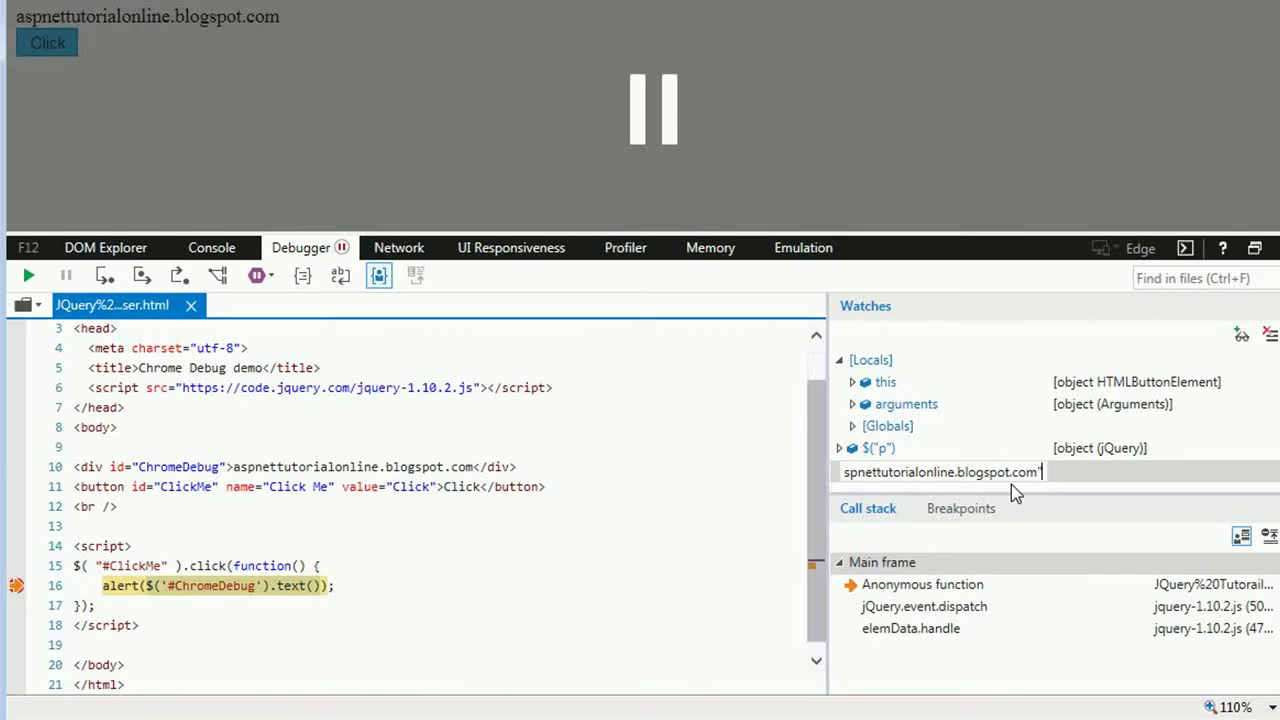
key(ctrl+a)
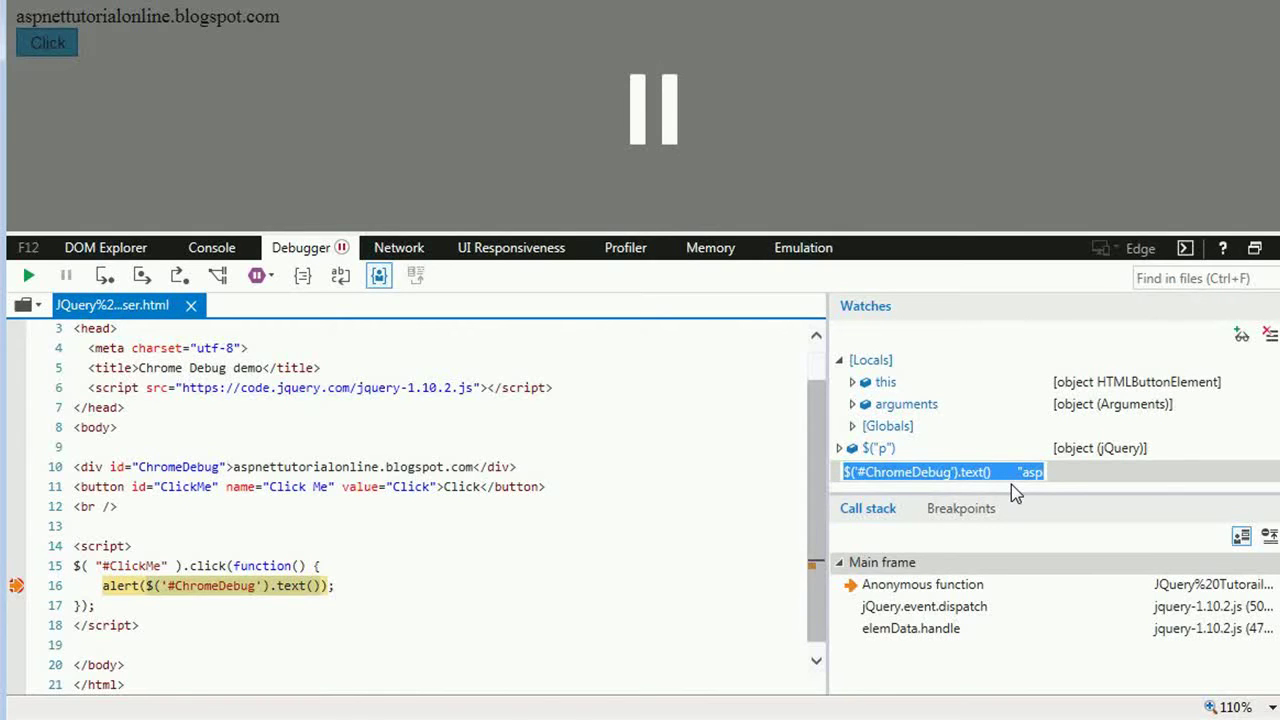
key(End)
key(BackSpace)
key(BackSpace)
key(BackSpace)
key(BackSpace)
key(BackSpace)
key(BackSpace)
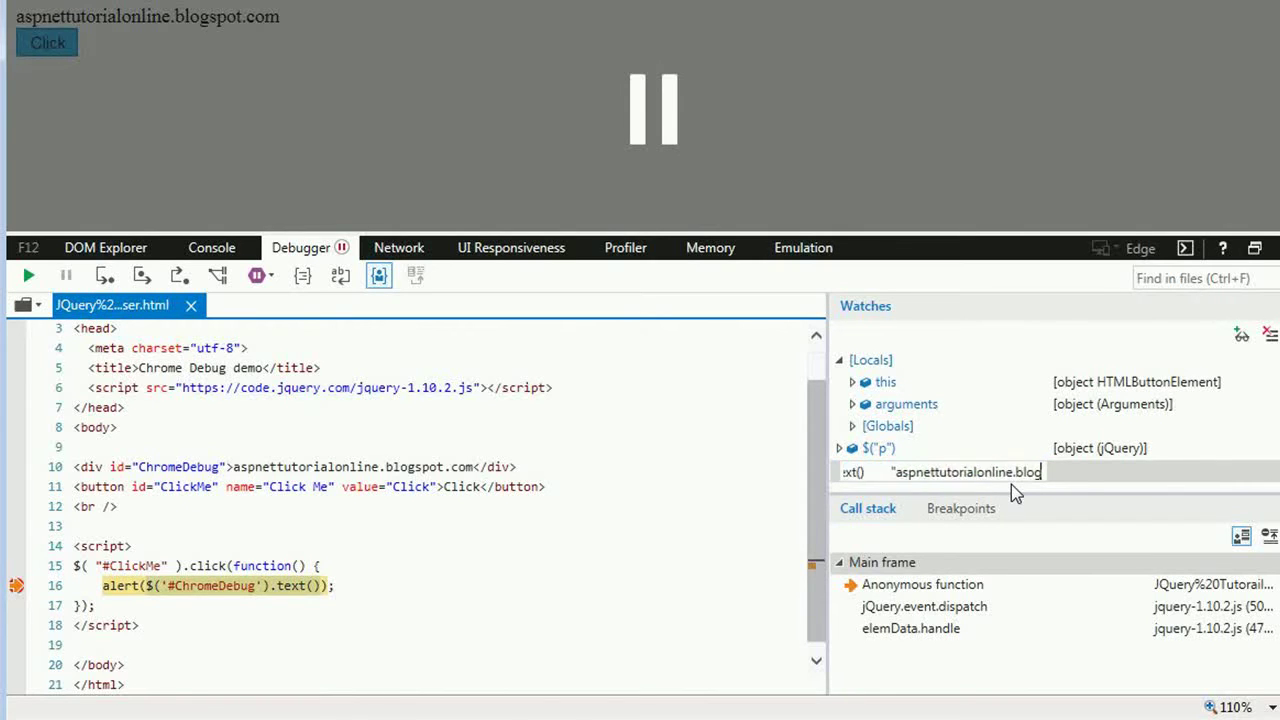
key(BackSpace)
key(BackSpace)
key(BackSpace)
key(BackSpace)
key(BackSpace)
key(BackSpace)
key(BackSpace)
key(BackSpace)
key(BackSpace)
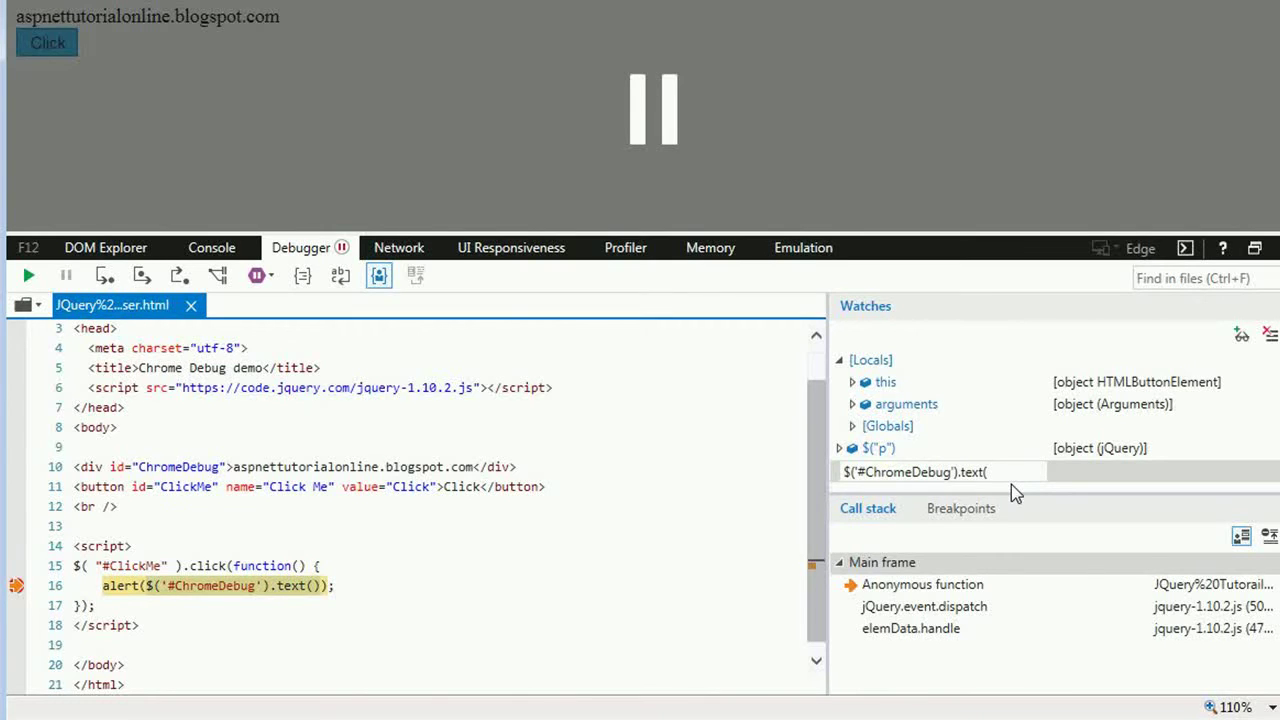
key(Return)
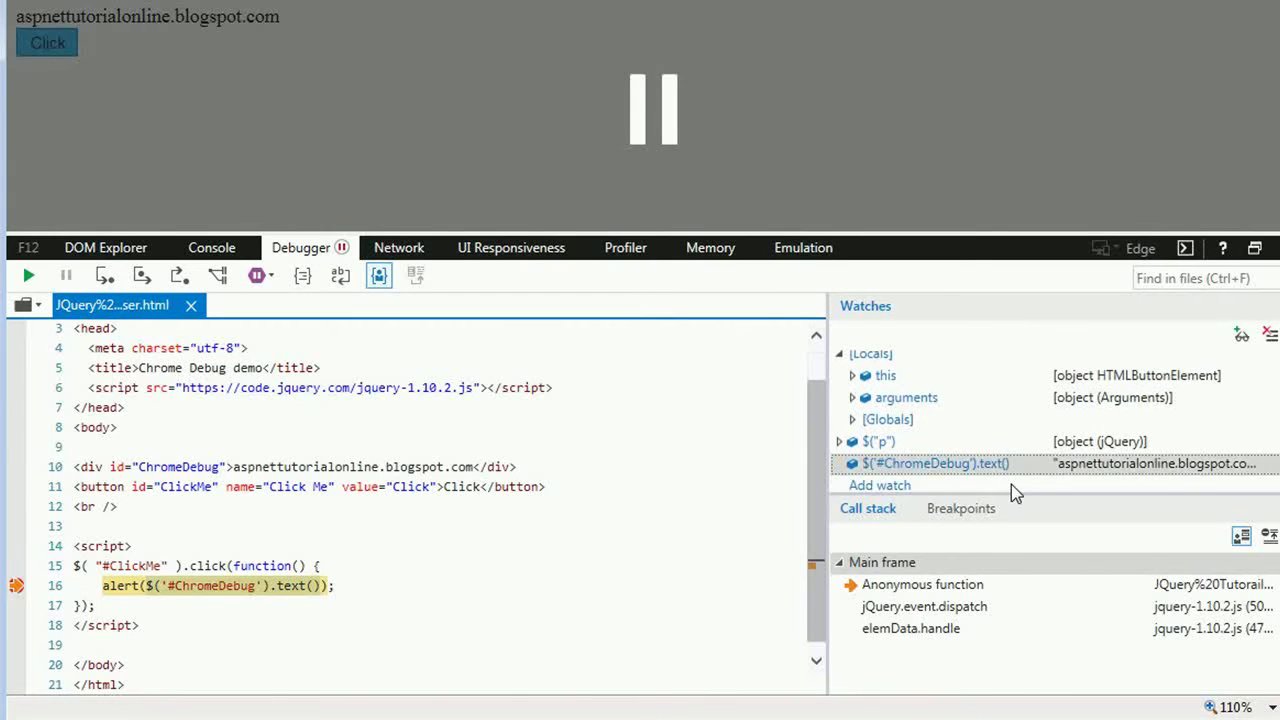
mouse_move(1022, 474)
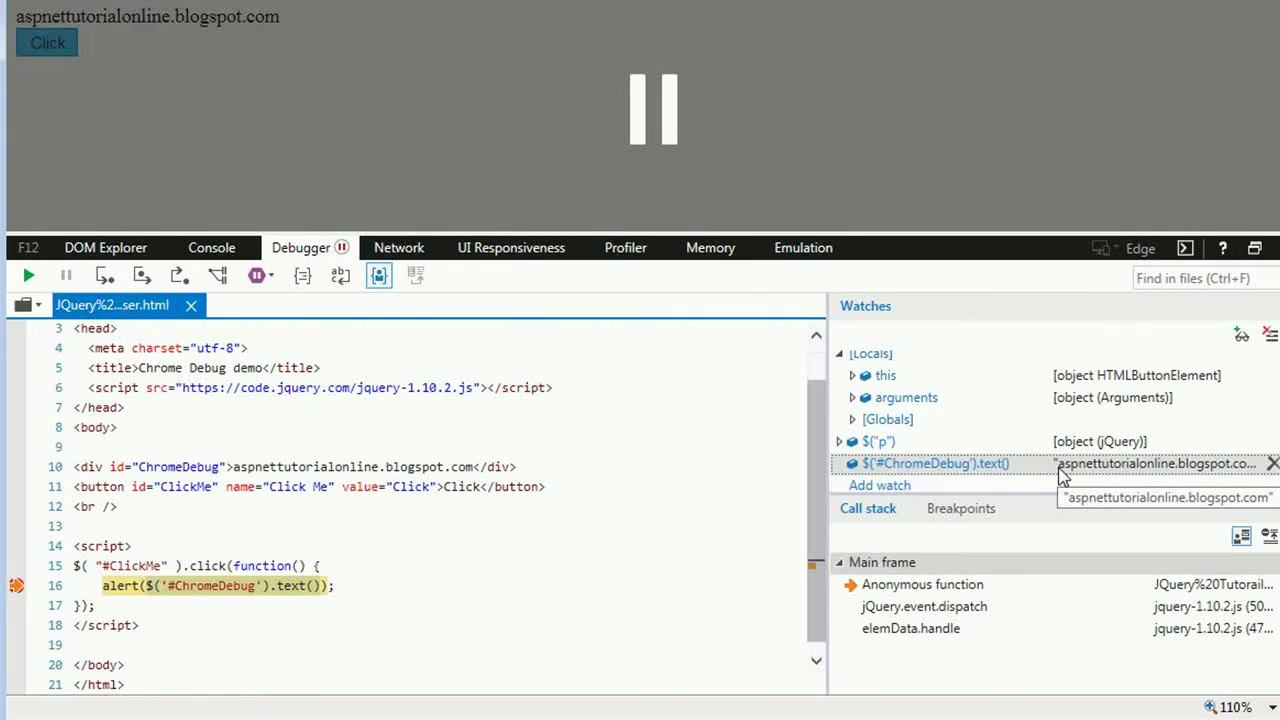
Open the $('#ChromeDebug').text() watch expression for editing.
click(999, 466)
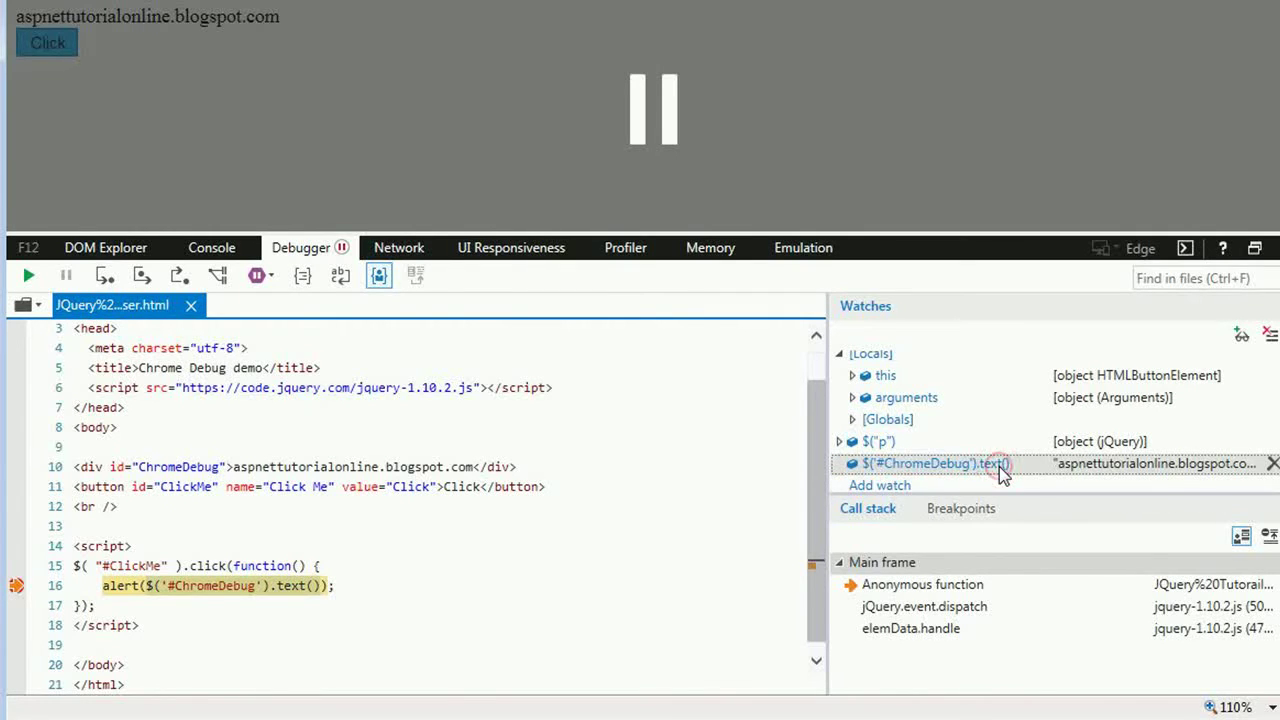
click(1005, 464)
click(1010, 464)
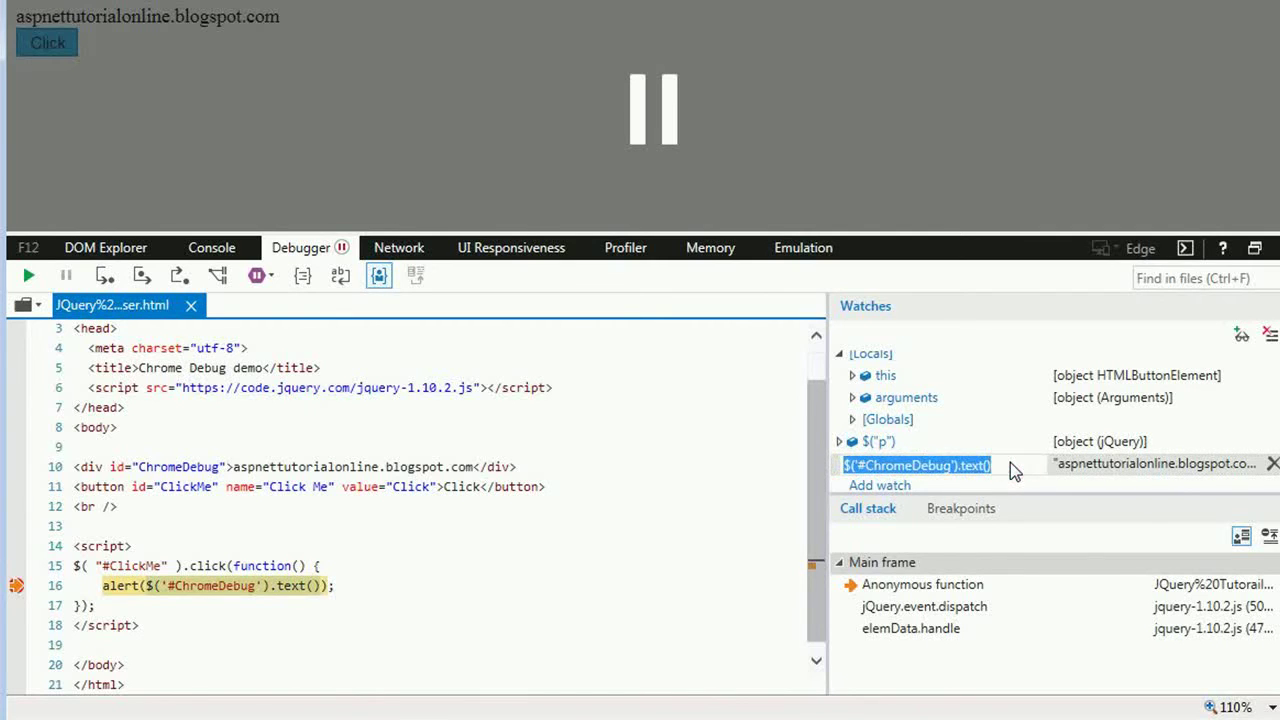
click(1010, 464)
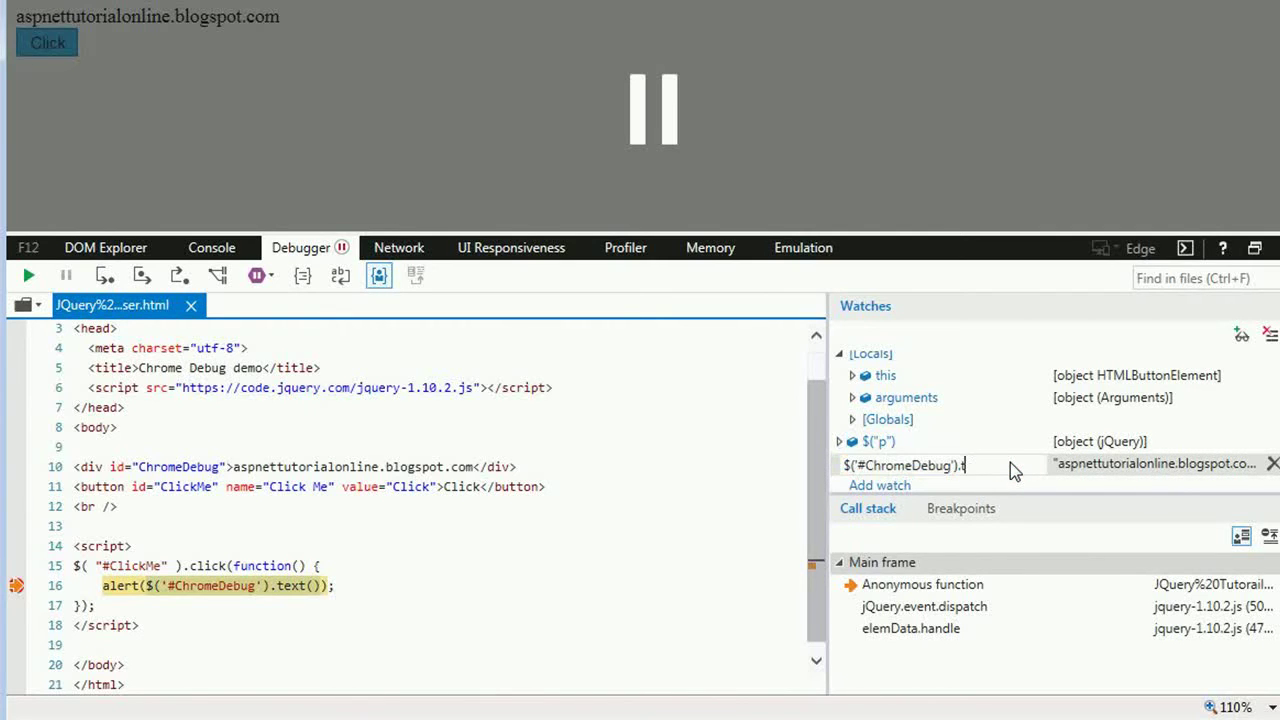
Change the watch's method from text() to html().
key(BackSpace)
key(BackSpace)
key(BackSpace)
text(html)
key(Return)
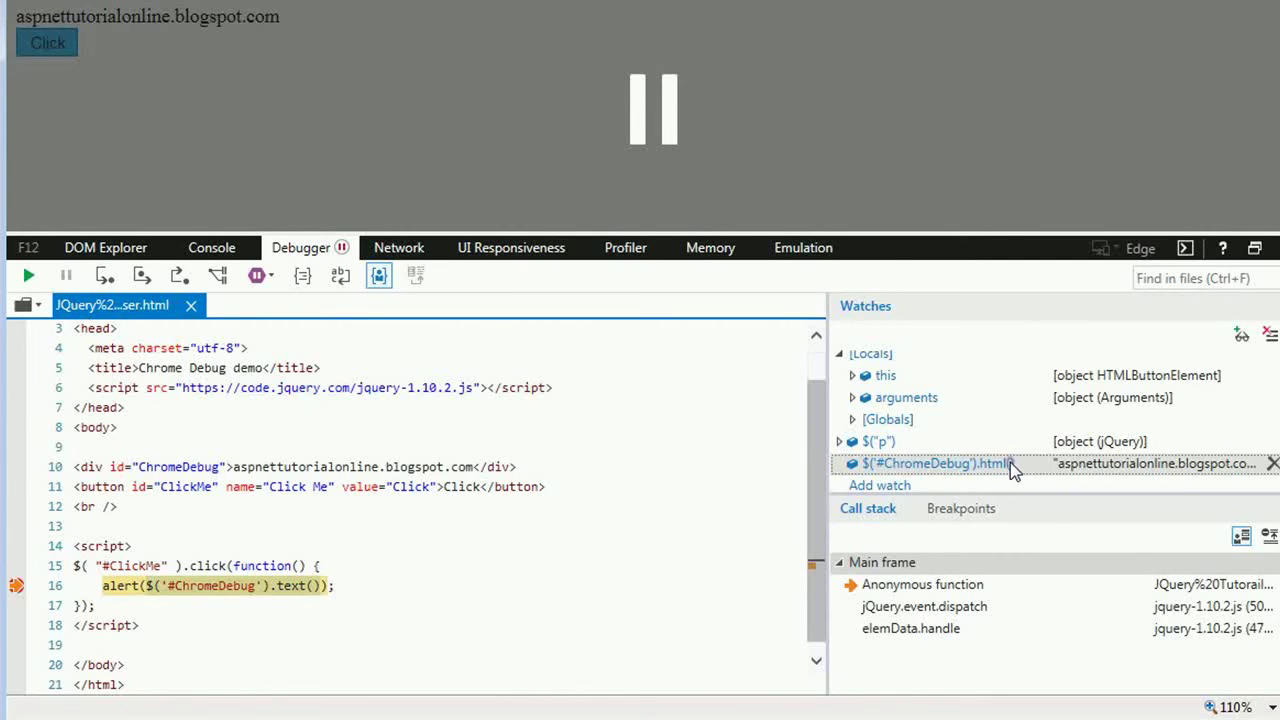
Change the watch selector to body, making $('body').html(), and select its markup value.
double_click(1010, 462)
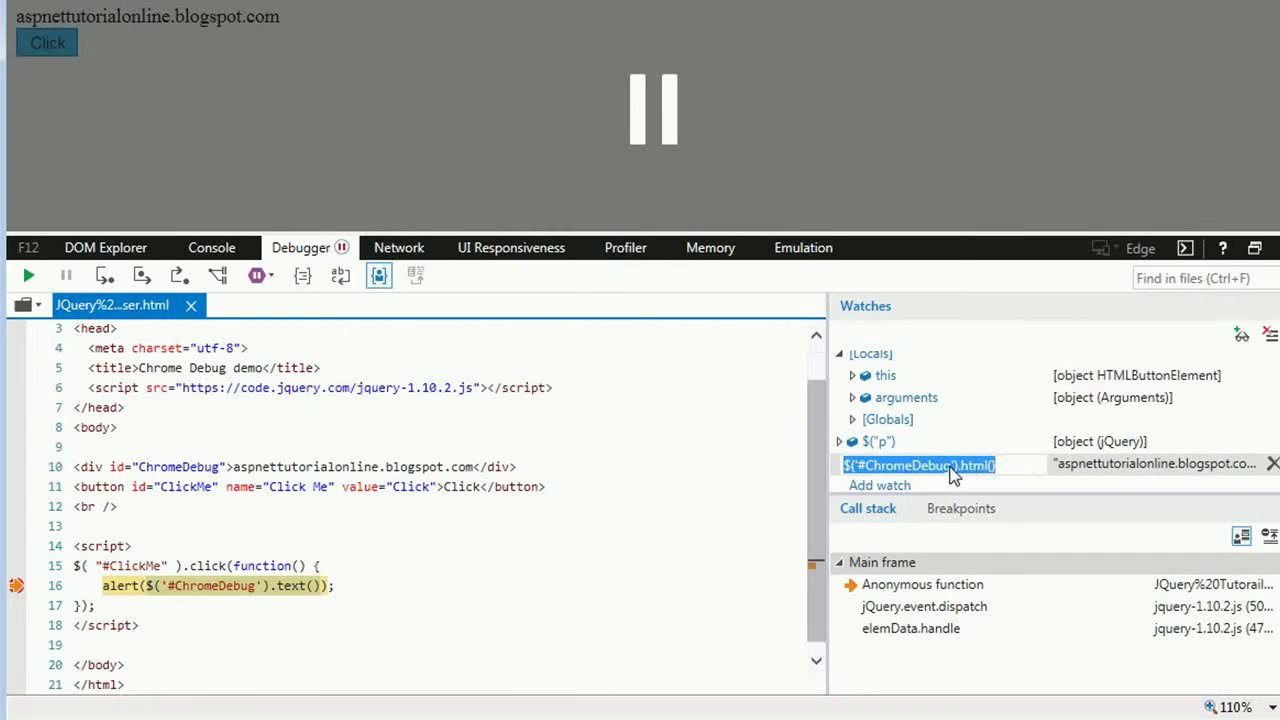
double_click(975, 466)
double_click(980, 465)
click(988, 466)
key(Left)
key(Left)
key(Left)
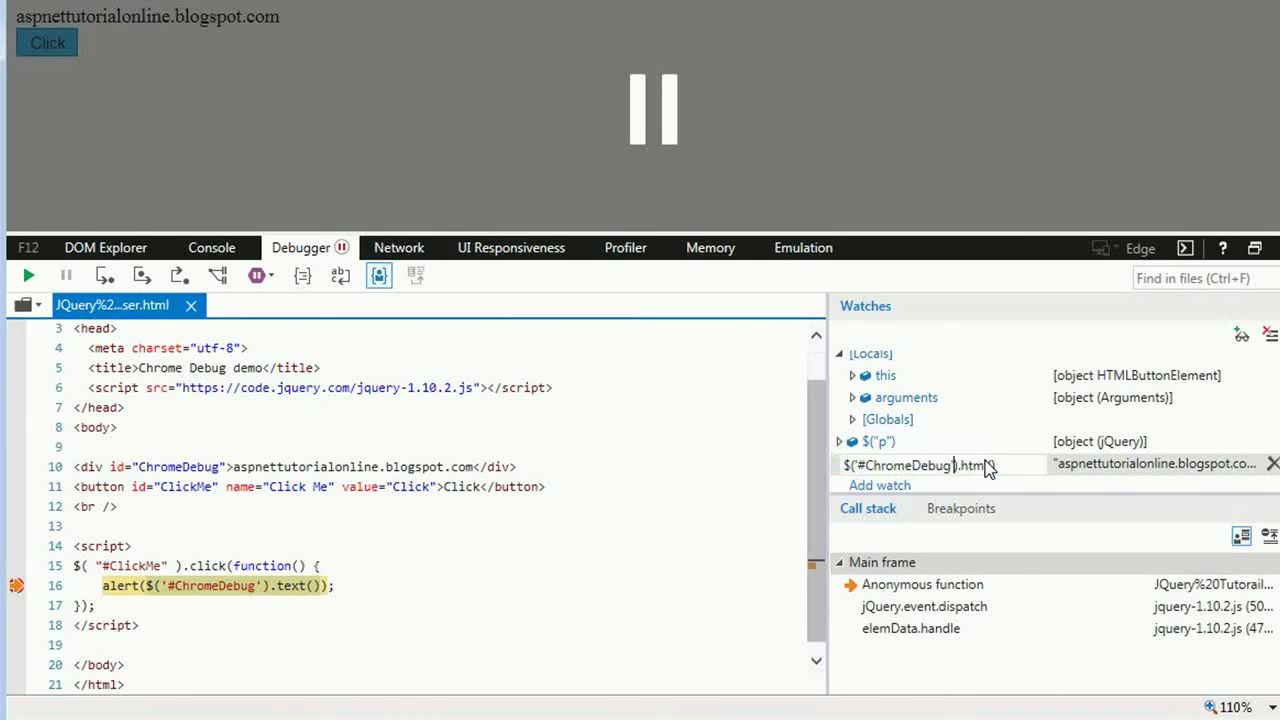
key(Right)
key(BackSpace)
key(BackSpace)
key(BackSpace)
key(BackSpace)
key(BackSpace)
key(BackSpace)
key(BackSpace)
key(BackSpace)
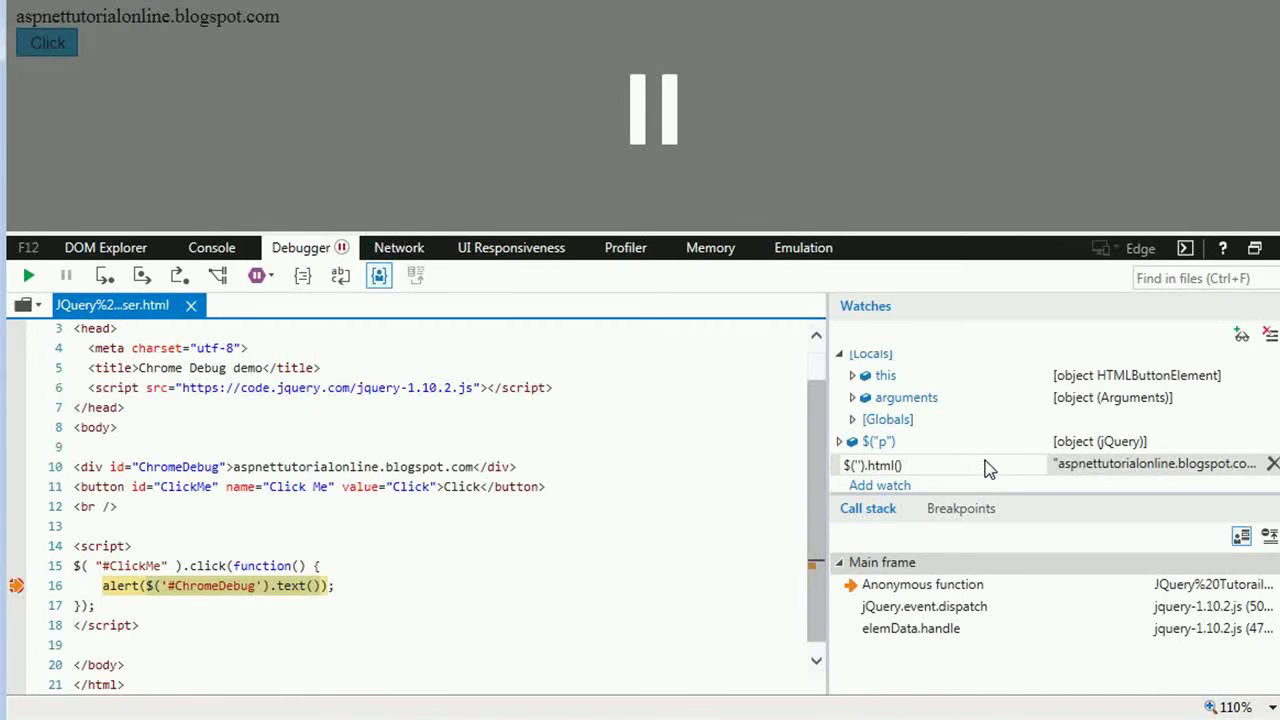
text(body)
key(Return)
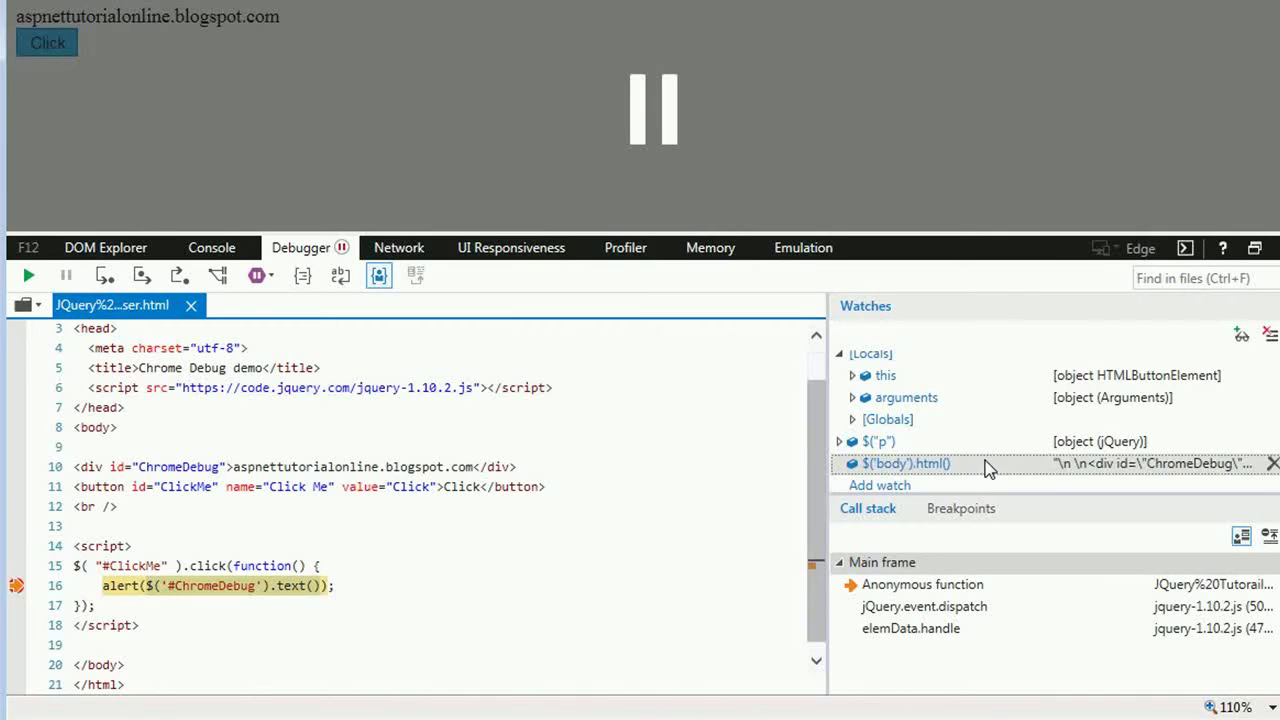
double_click(1134, 466)
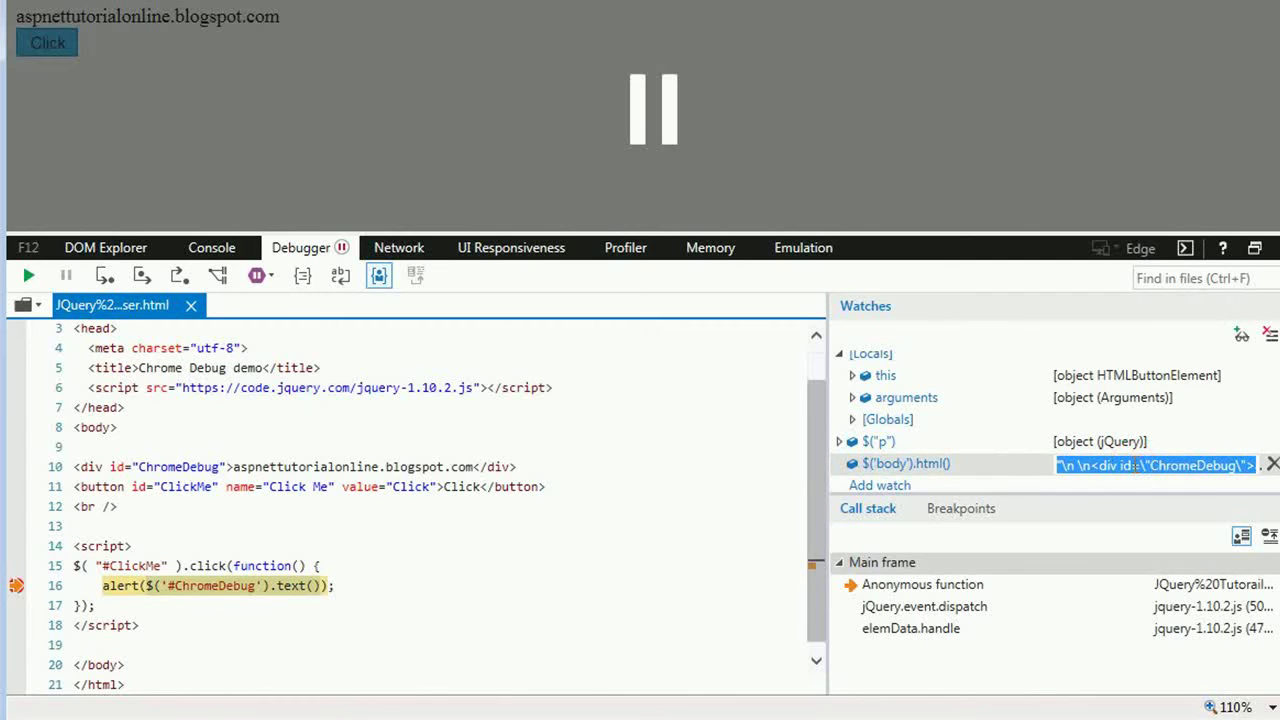
Launch Notepad from the Start menu and paste the copied $('body').html() markup.
click(20, 715)
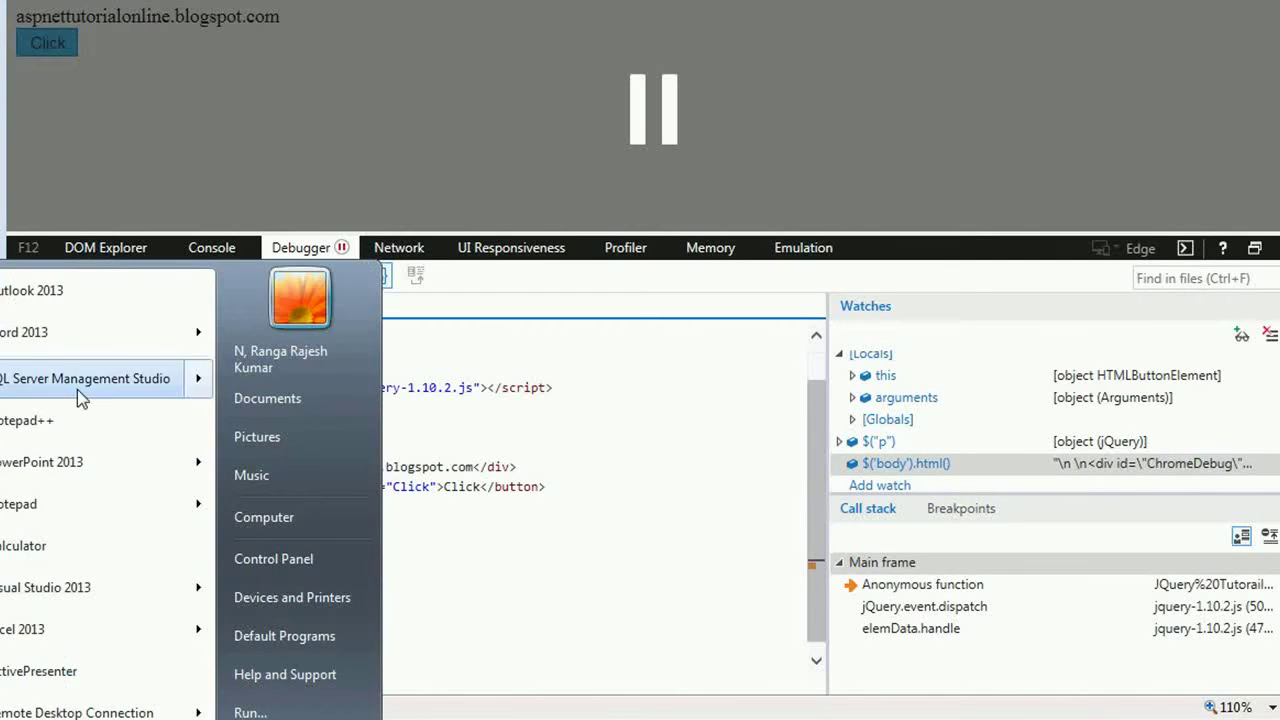
click(35, 502)
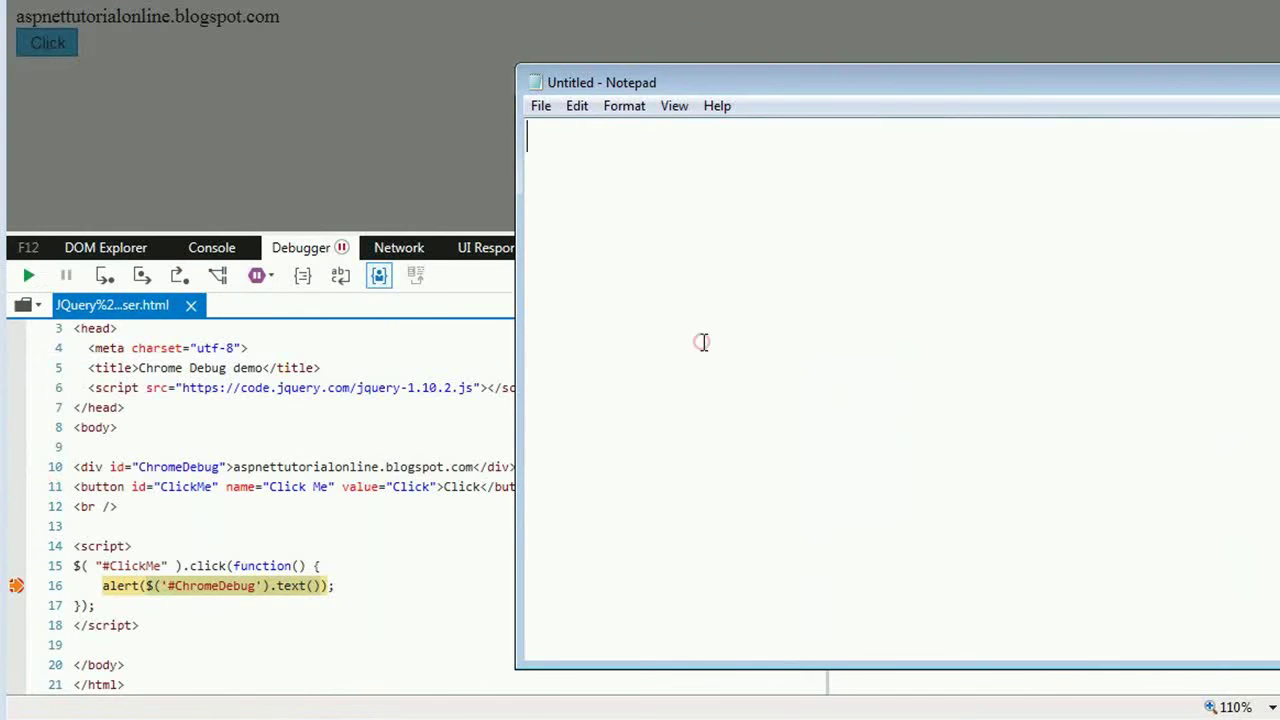
text("\n \n<div id=\"ChromeDebug\">aspnettutorialonline.blogspot.com</div>\n<button name=\"Click Me\" id=\"ClickMe\" value=\"Click\">Click</button>\n<br>\n\n<script>\n$( \"#ClickMe\" ).click(function() {\n\talert($('#ChromeDebug').text());\n});\n</script>\n \n\n")
Select all the pasted markup and return to Internet Explorer's paused debugger.
drag(989, 86, 676, 120)
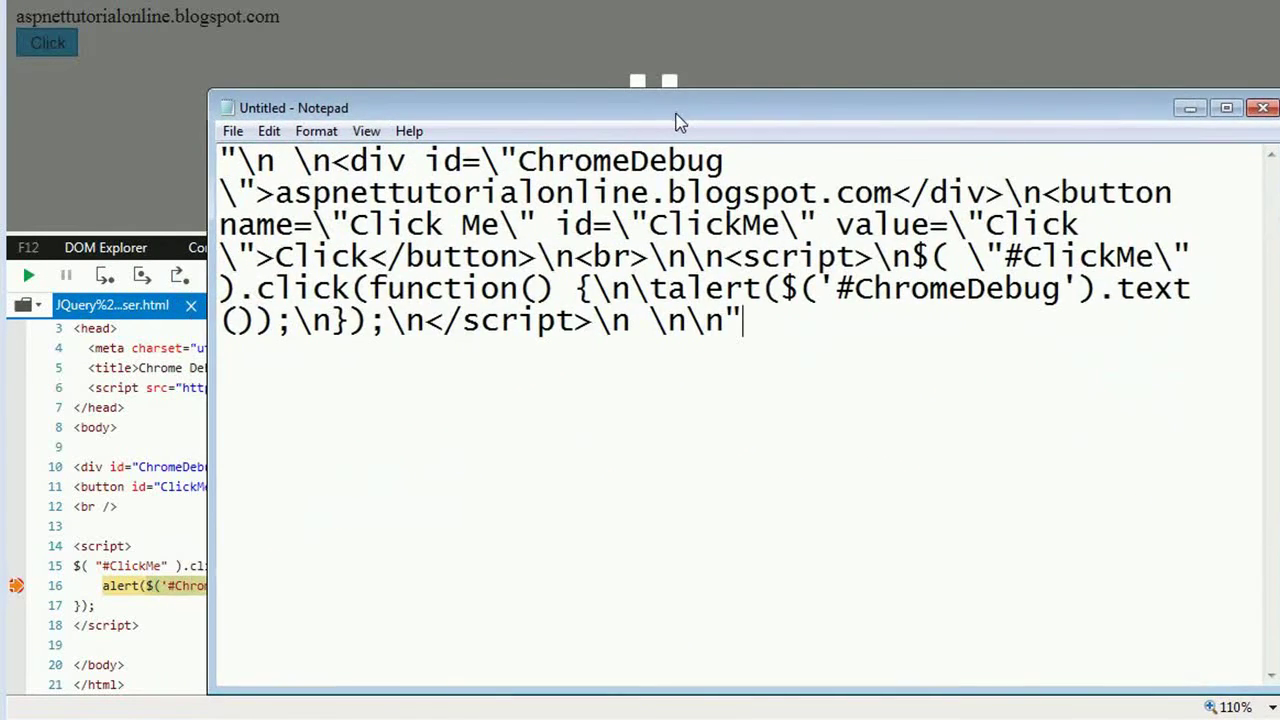
drag(850, 346, 350, 226)
key(ctrl+a)
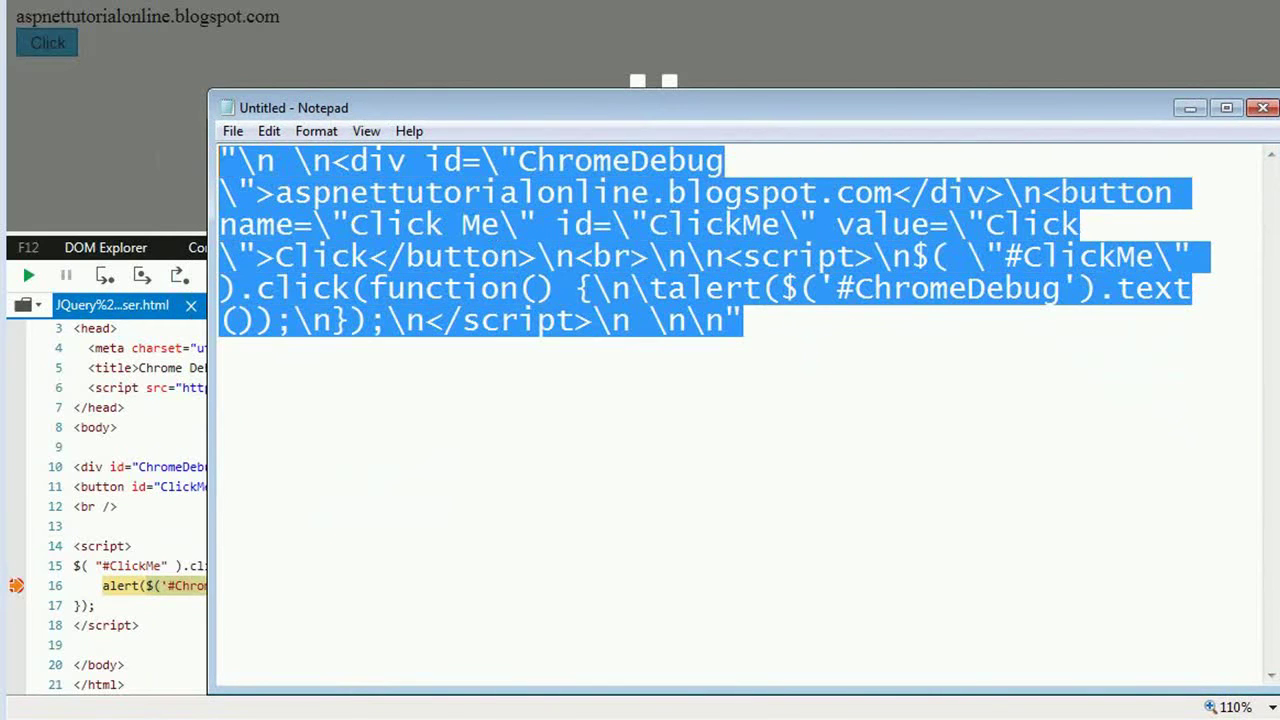
click(103, 151)
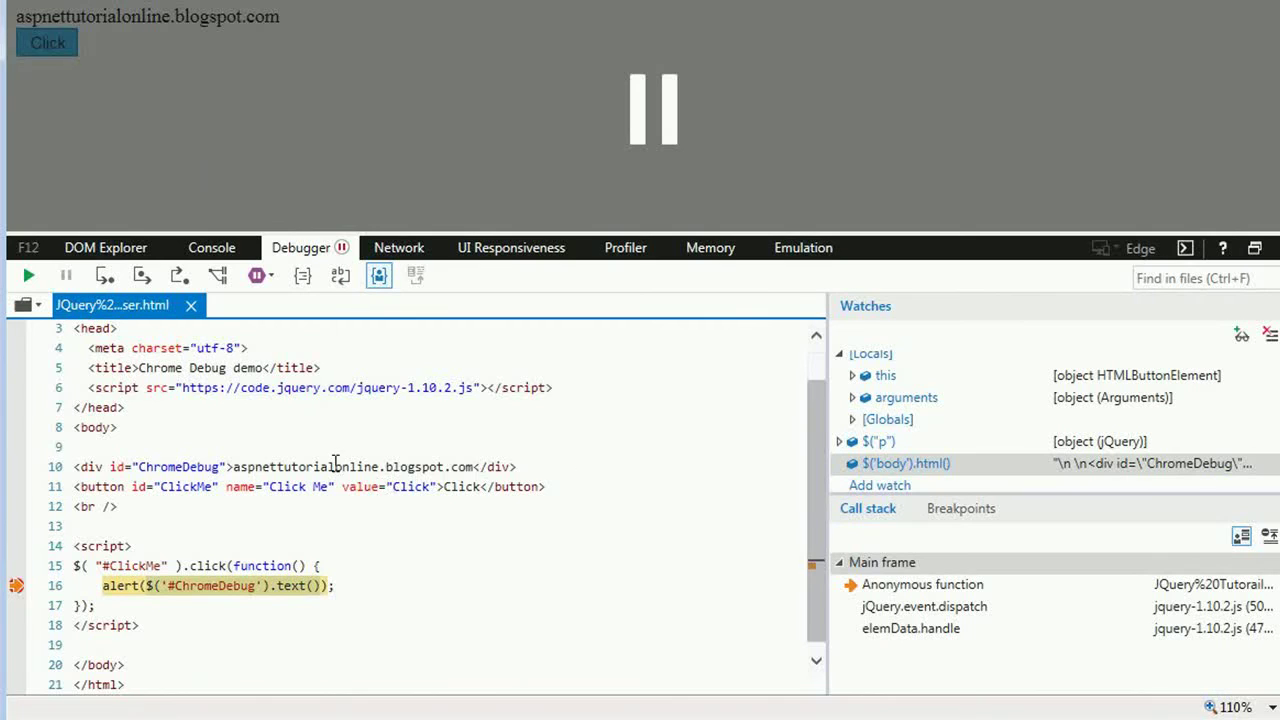
Step over the alert line, dismiss its message with OK, and resume script execution.
click(143, 280)
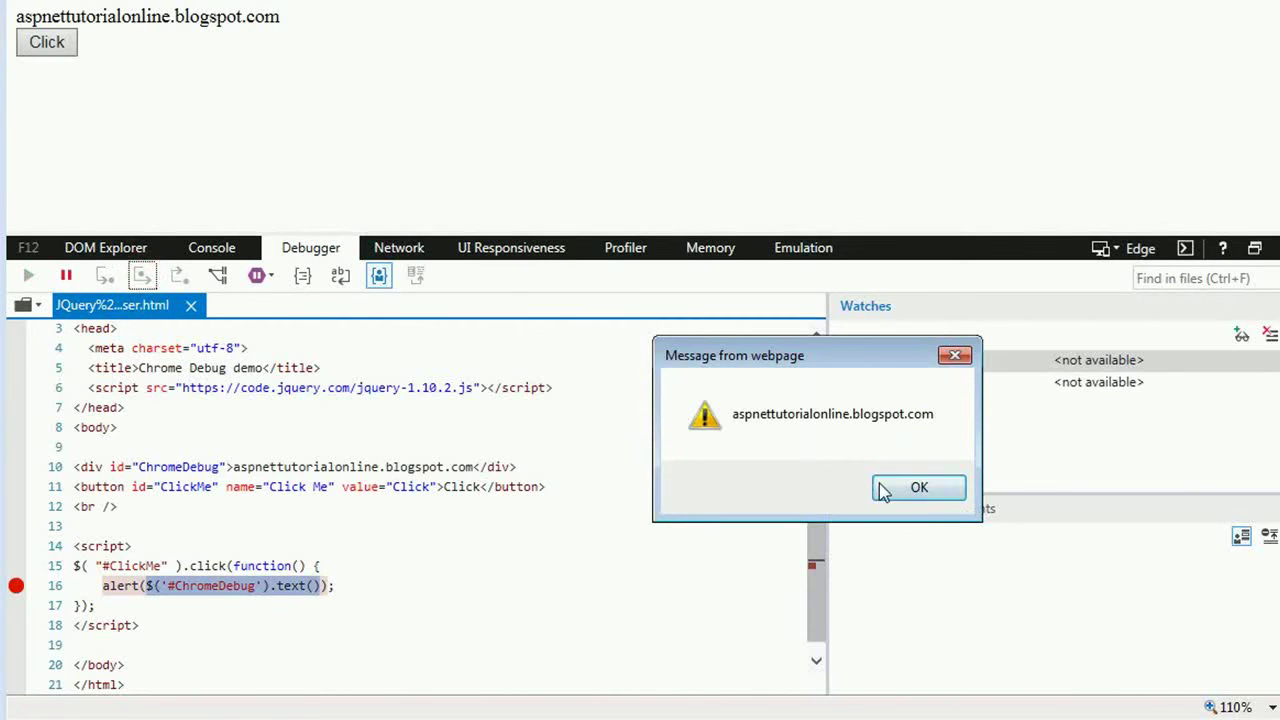
click(885, 488)
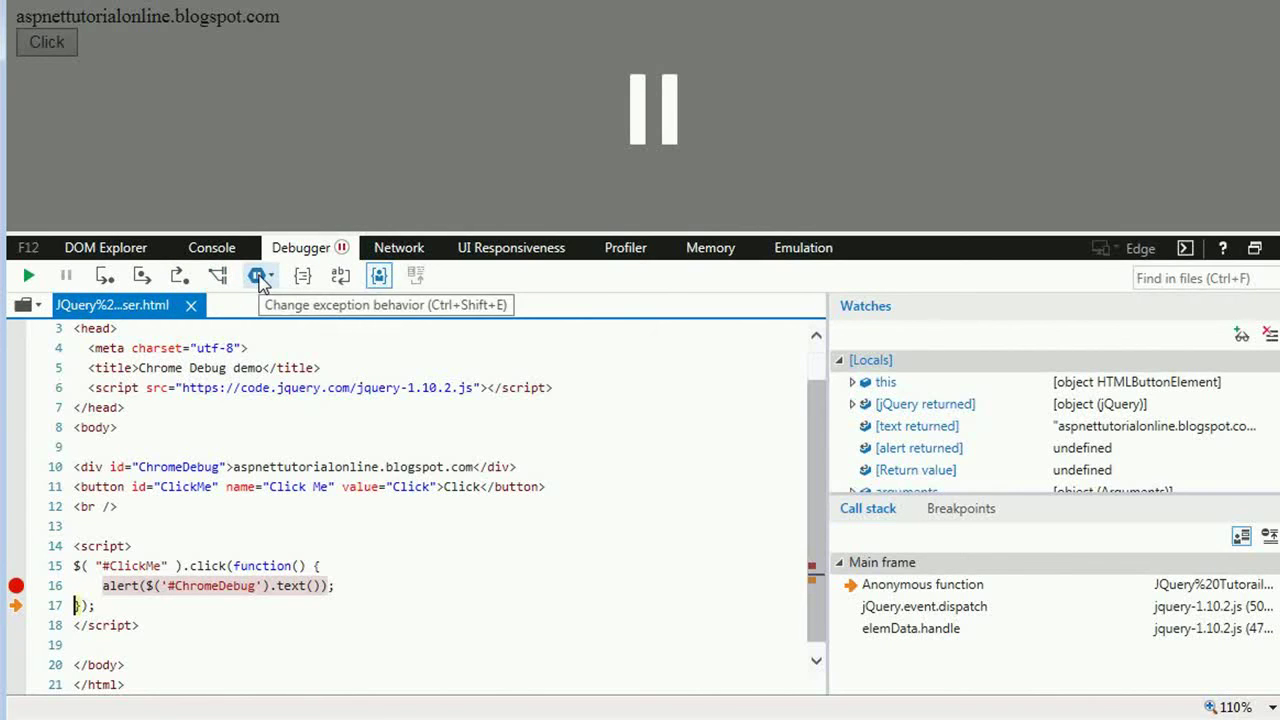
click(30, 279)
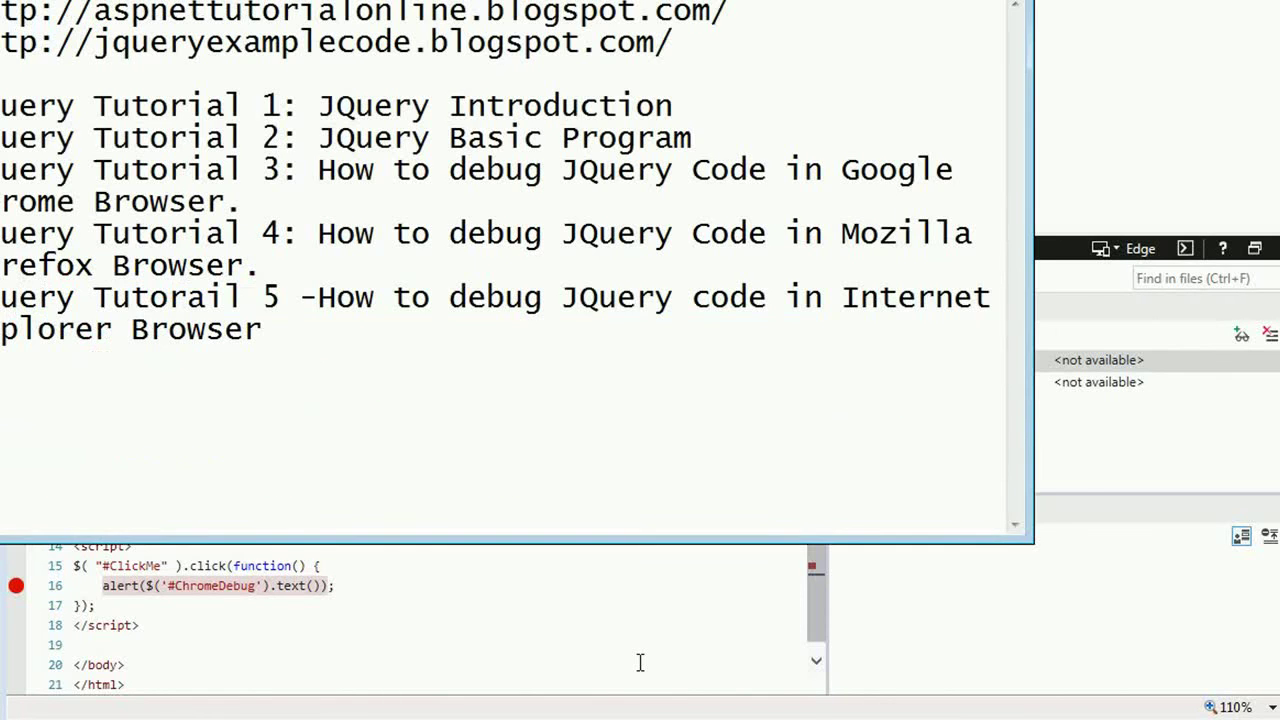
Bring Notepad's Tutorial List.txt, listing jQuery tutorials 1–5, to the front.
click(680, 394)
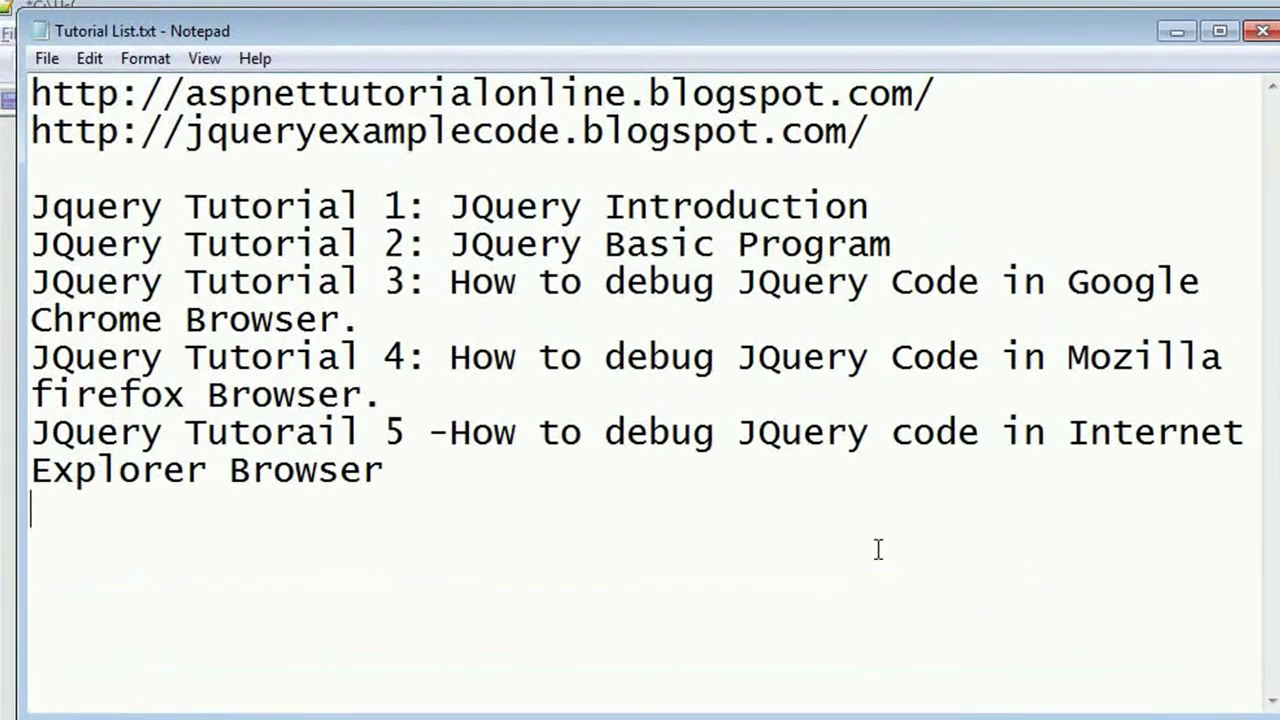